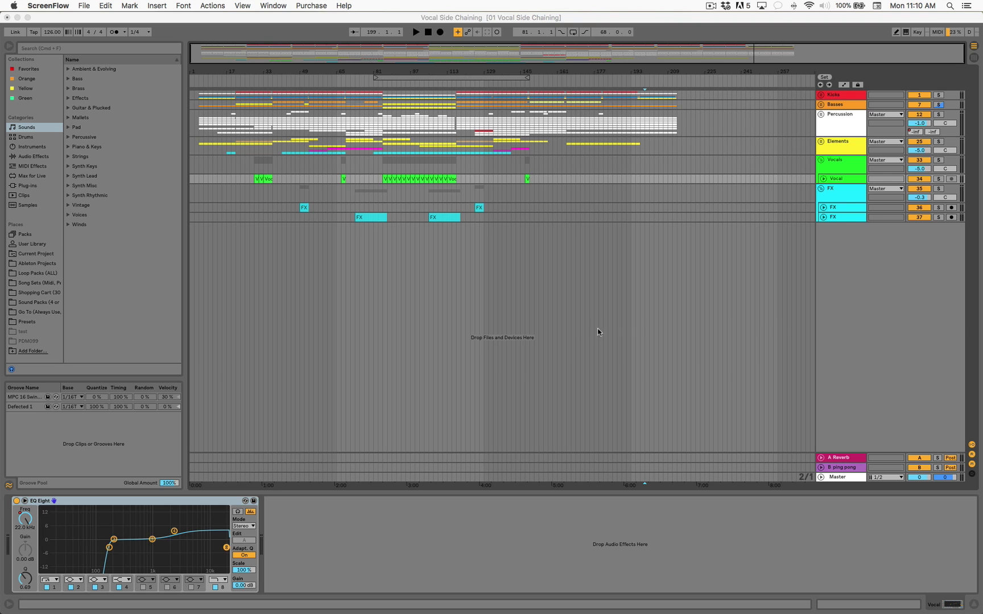
# - Unfold the Vocal track and the Elements group in the arrangement around bar 85
pyautogui.click(396, 70)
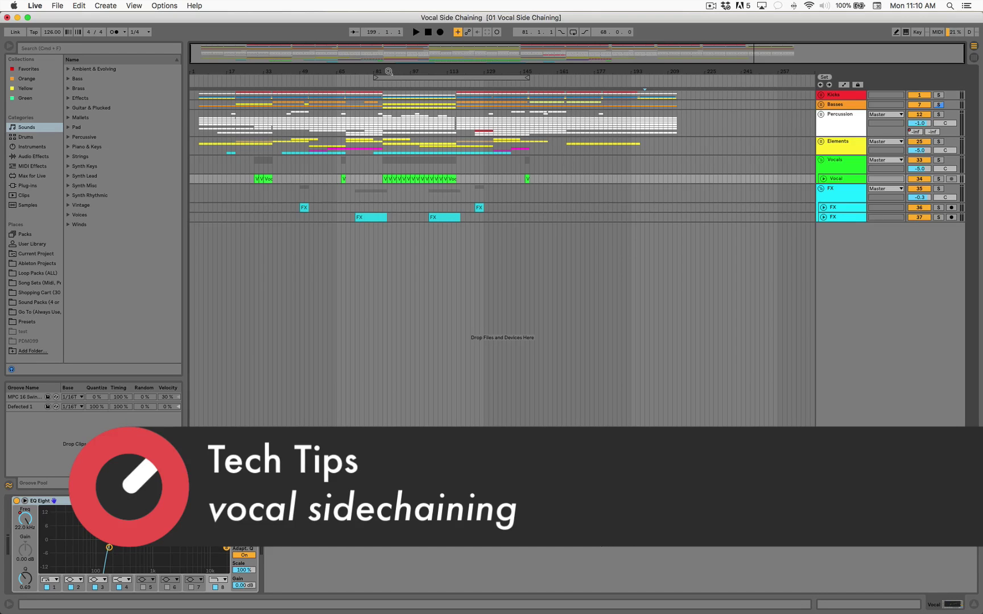
pyautogui.moveTo(389, 73); pyautogui.dragTo(358, 119)
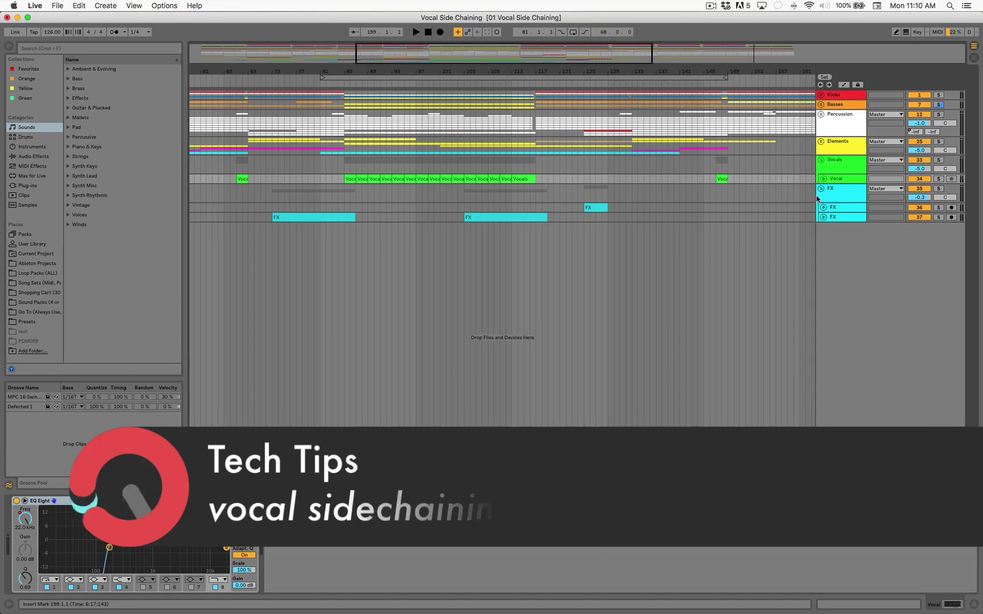
pyautogui.click(823, 179)
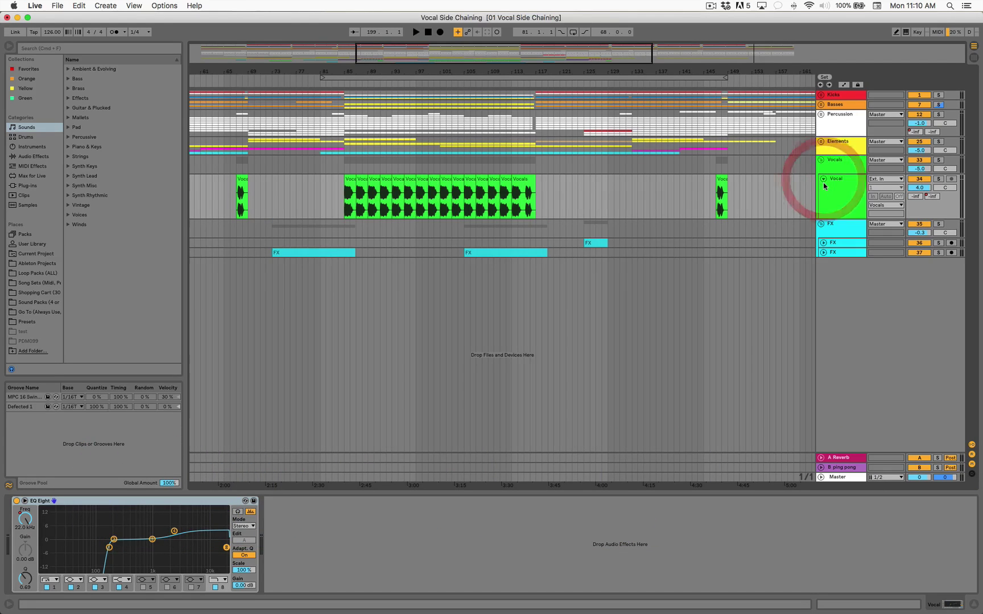
pyautogui.click(821, 142)
pyautogui.moveTo(370, 72); pyautogui.dragTo(373, 72)
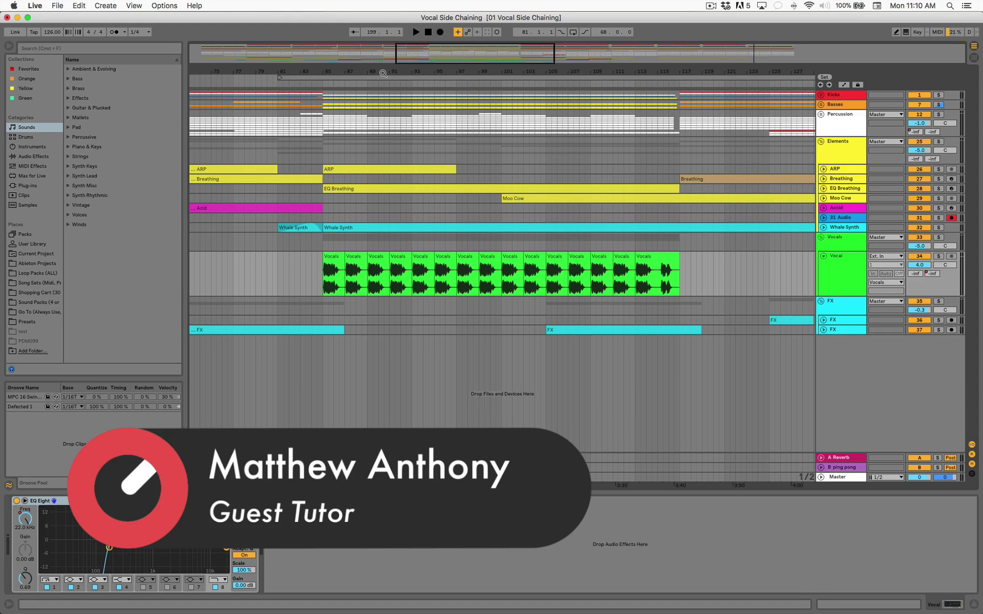
# - Select the first Vocals clip at bar 85, and select the Vocal track to view its EQ Eight
pyautogui.click(327, 259)
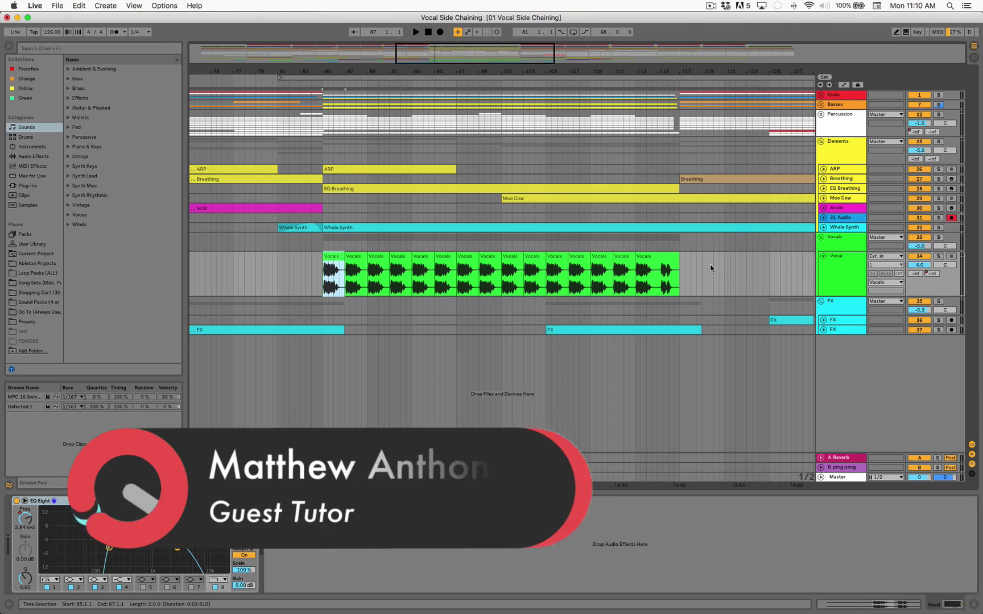
pyautogui.click(821, 115)
pyautogui.click(821, 115)
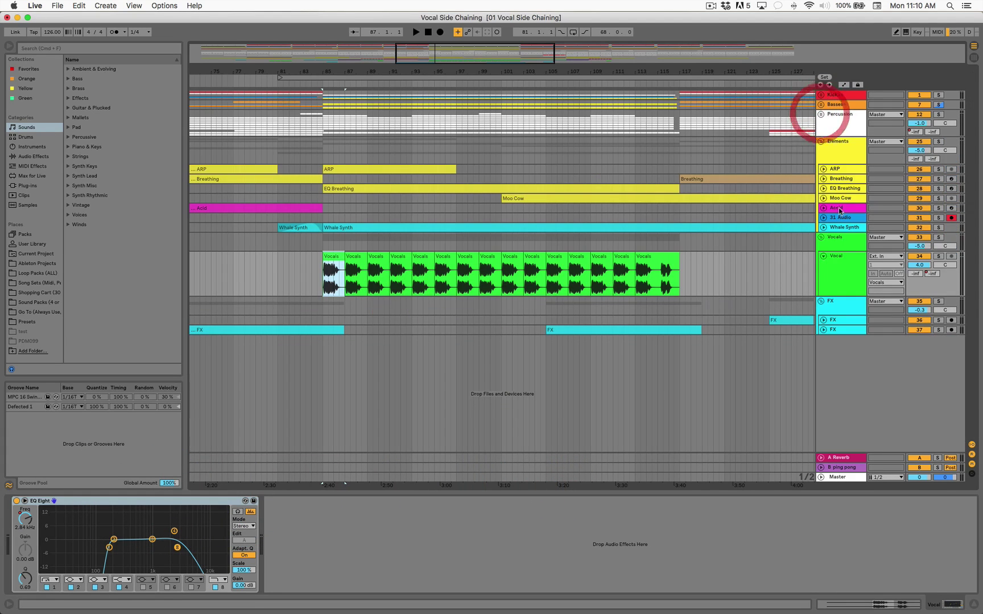
pyautogui.click(823, 255)
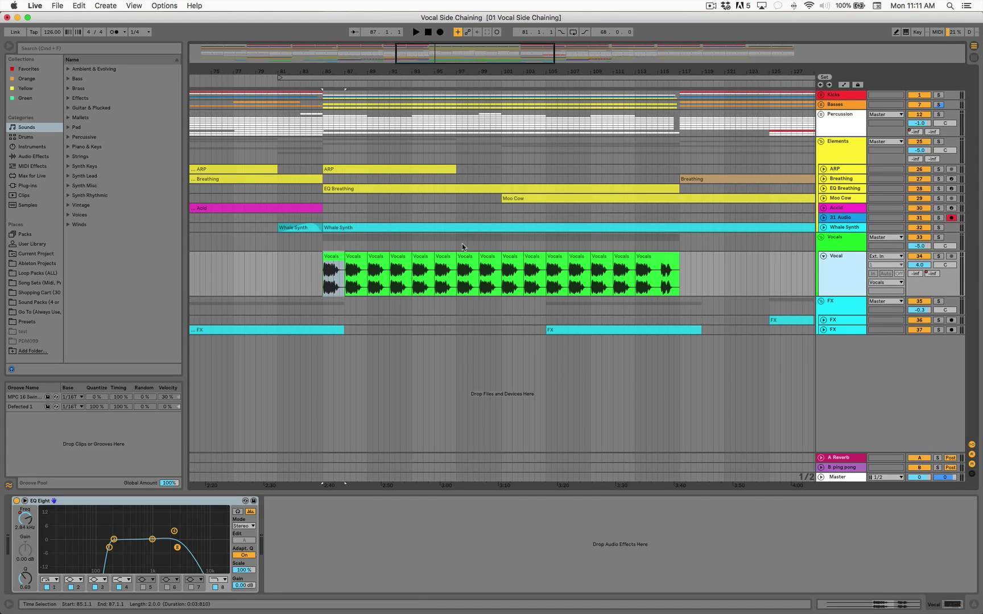
# - Unfold the Whale Synth track and select its long clip starting at bar 85, bringing up the track's devices through to the Compressor
pyautogui.click(822, 229)
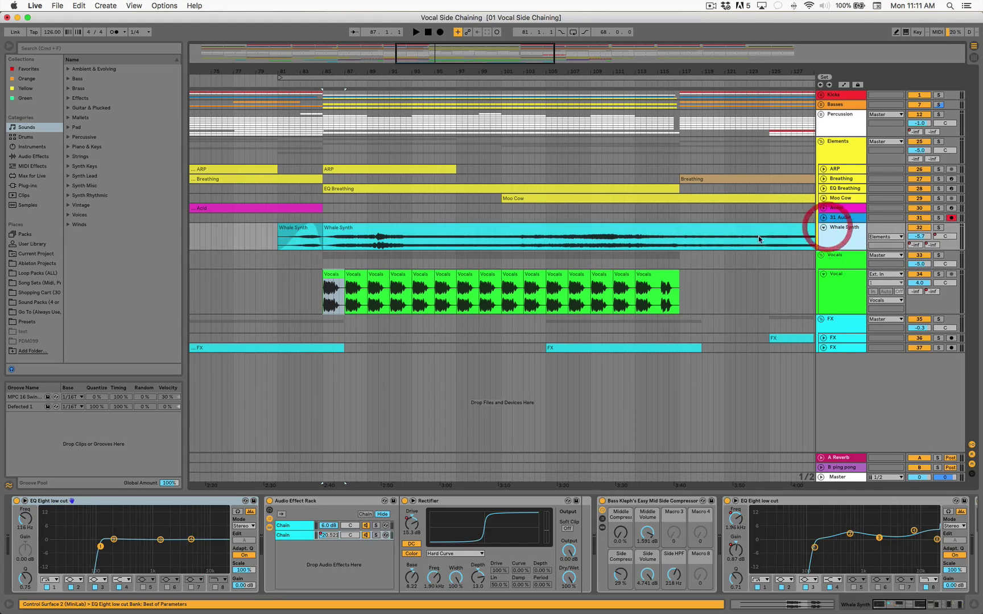
pyautogui.click(746, 232)
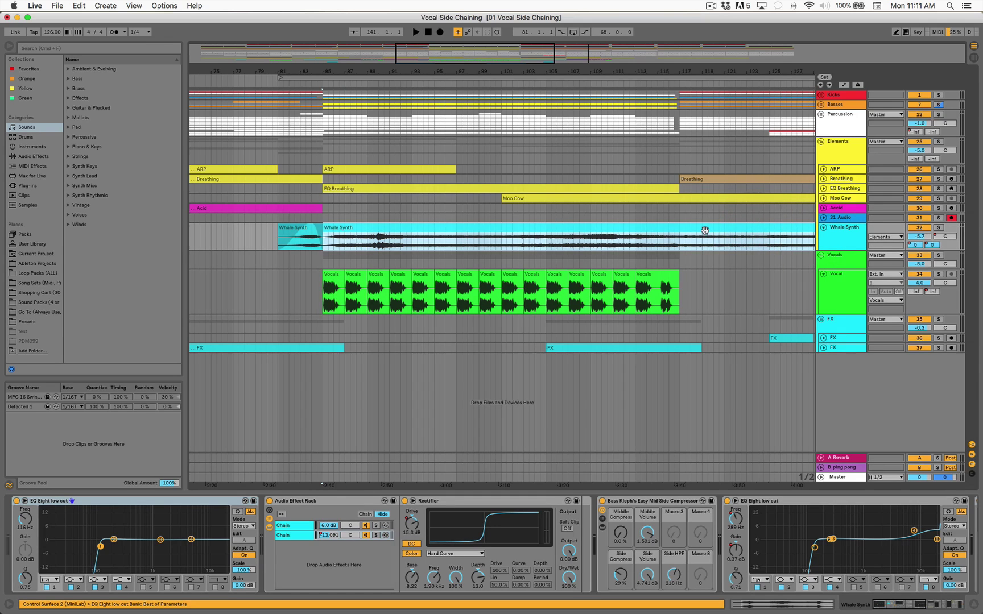
pyautogui.moveTo(635, 69); pyautogui.dragTo(517, 38)
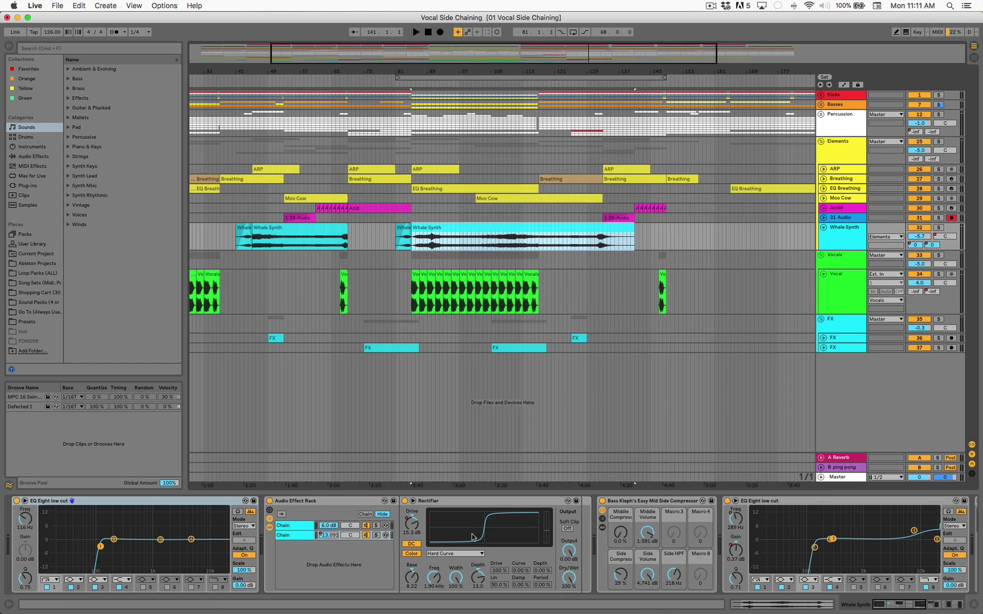
pyautogui.hscroll(10, 473, 537)
pyautogui.hscroll(2, 619, 195)
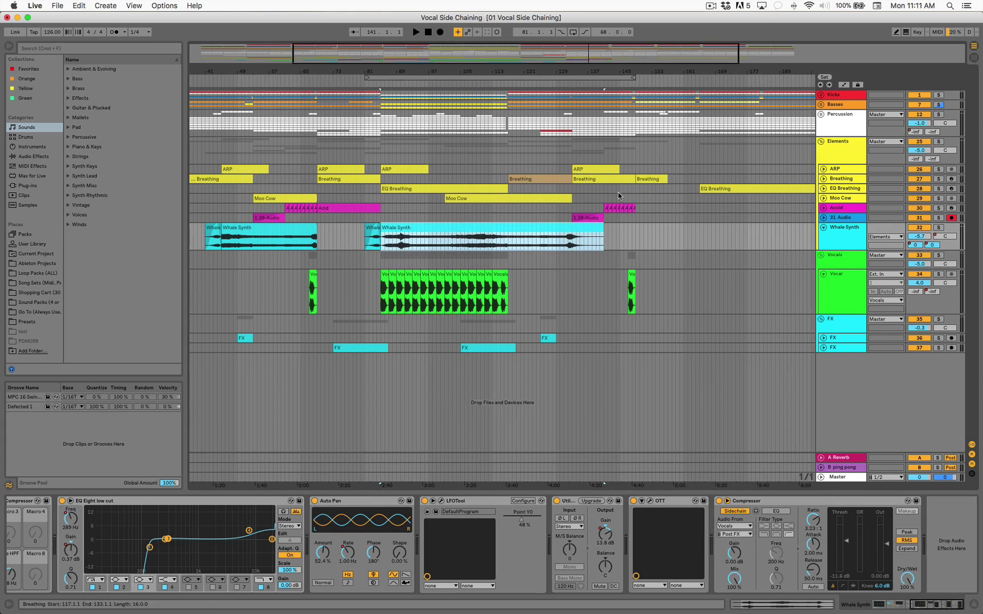
pyautogui.click(834, 229)
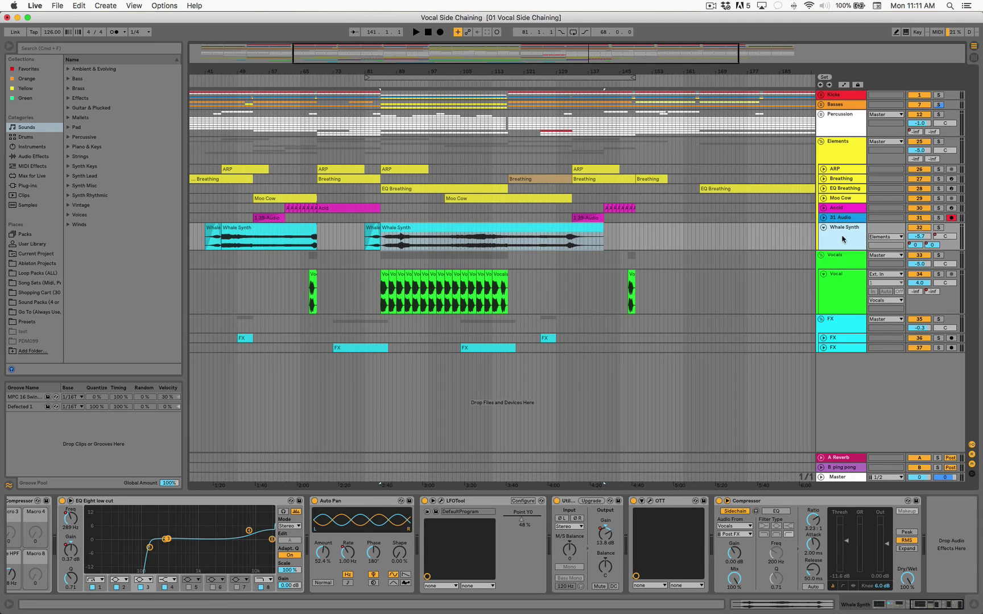
# - Solo the Whale Synth track and listen to it from bar 85
pyautogui.moveTo(402, 68); pyautogui.dragTo(404, 114)
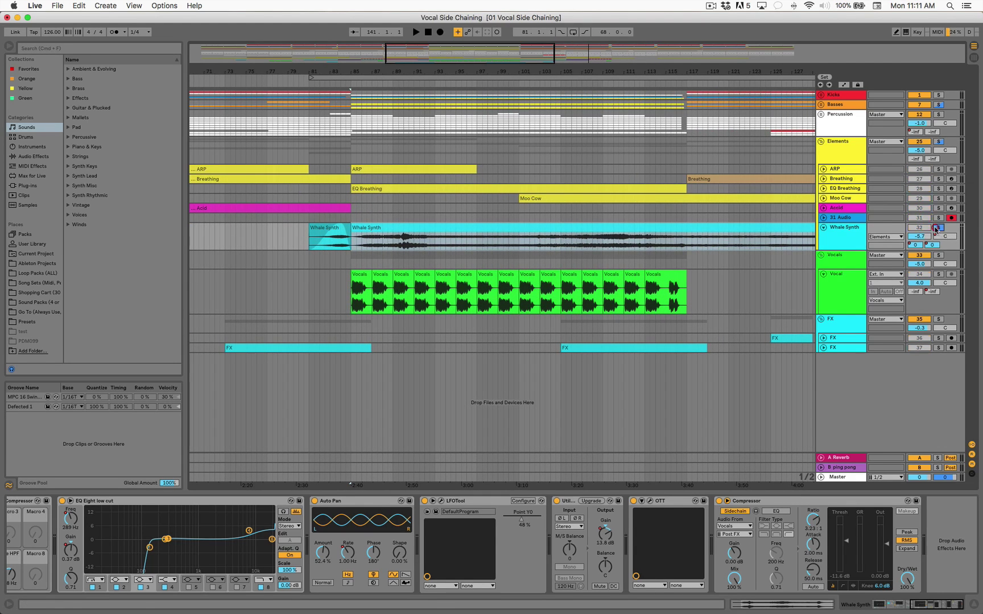
pyautogui.click(444, 226)
pyautogui.press('space')
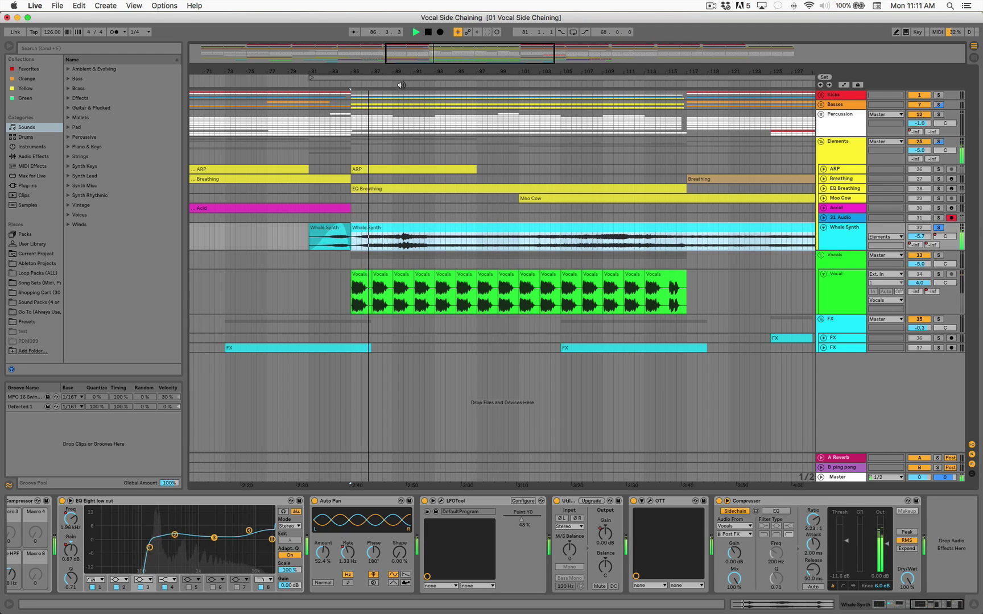
pyautogui.click(390, 83)
pyautogui.click(394, 83)
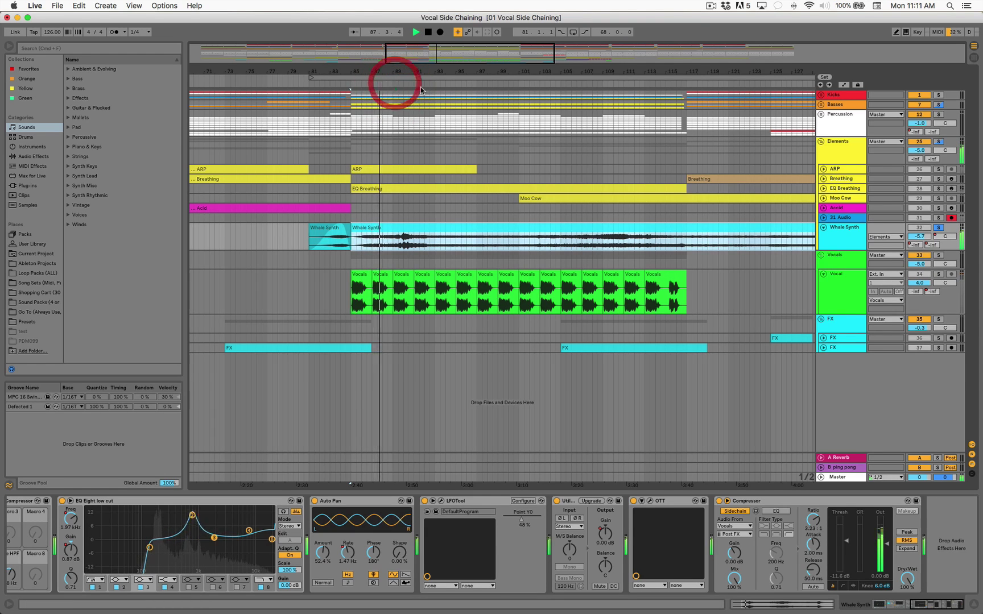
pyautogui.press('space')
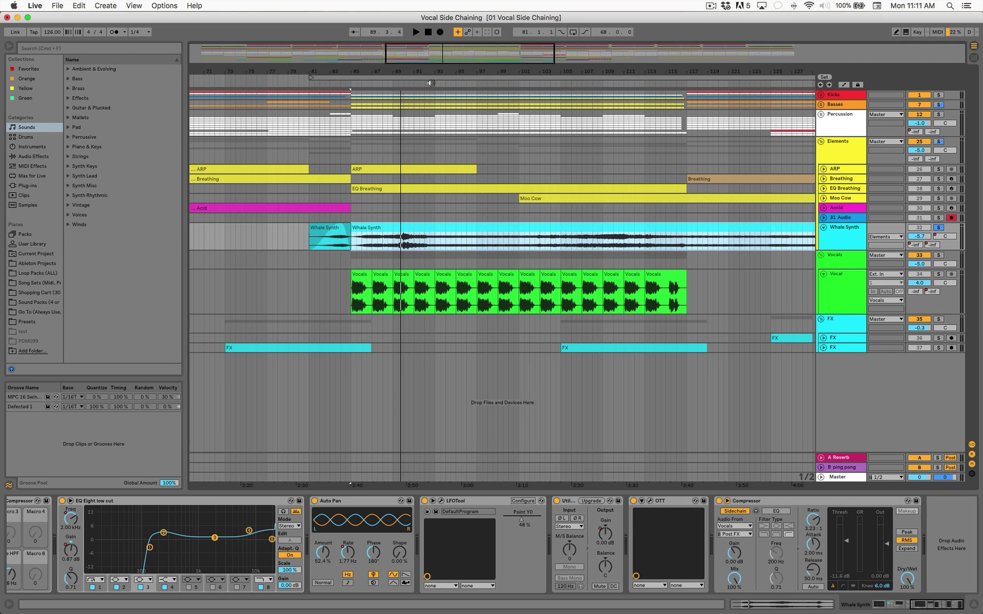
pyautogui.moveTo(433, 72); pyautogui.dragTo(520, 164)
pyautogui.press('space')
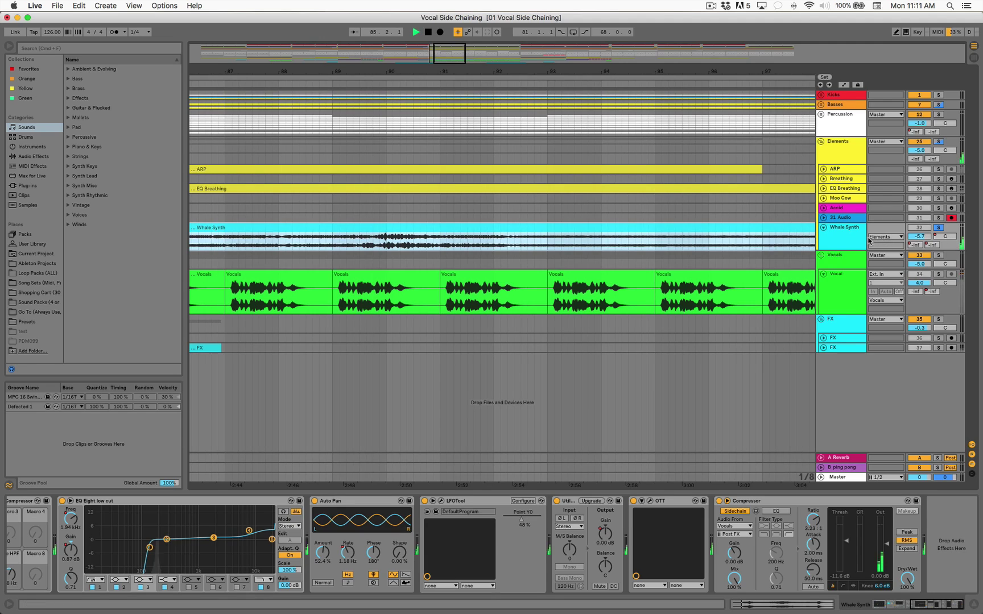
pyautogui.click(837, 234)
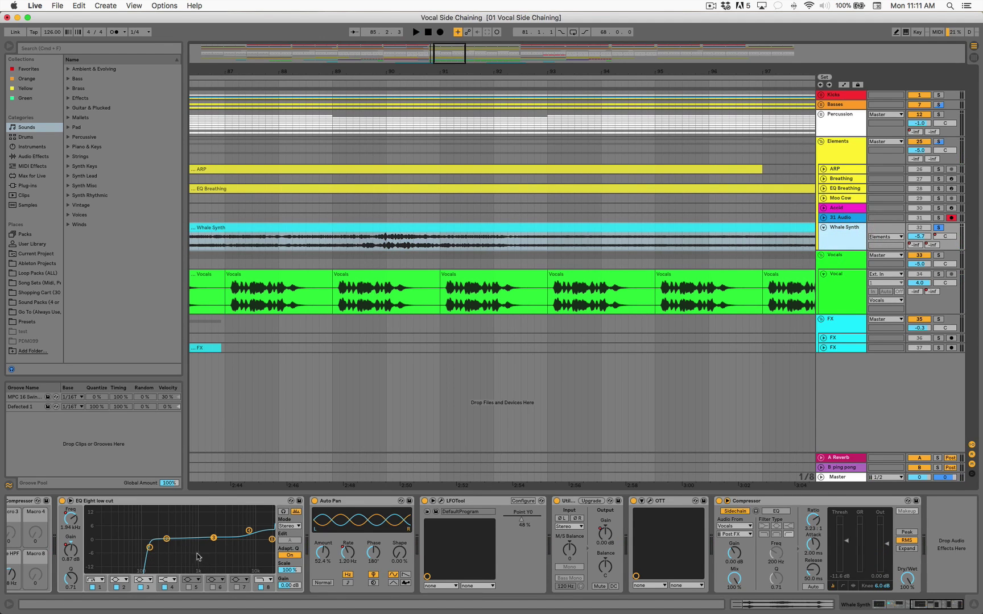
pyautogui.hscroll(-15, 198, 558)
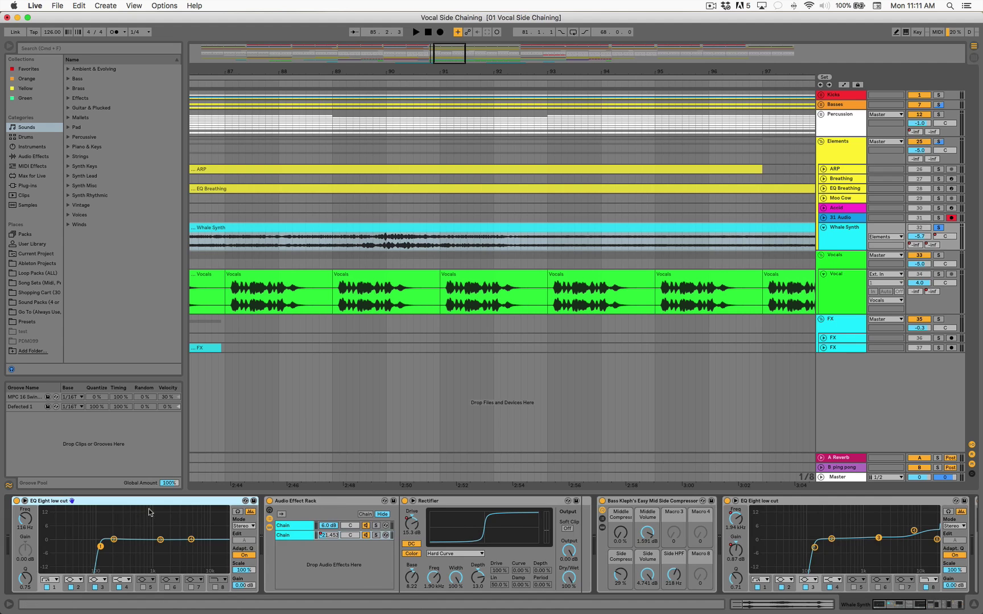
pyautogui.click(300, 528)
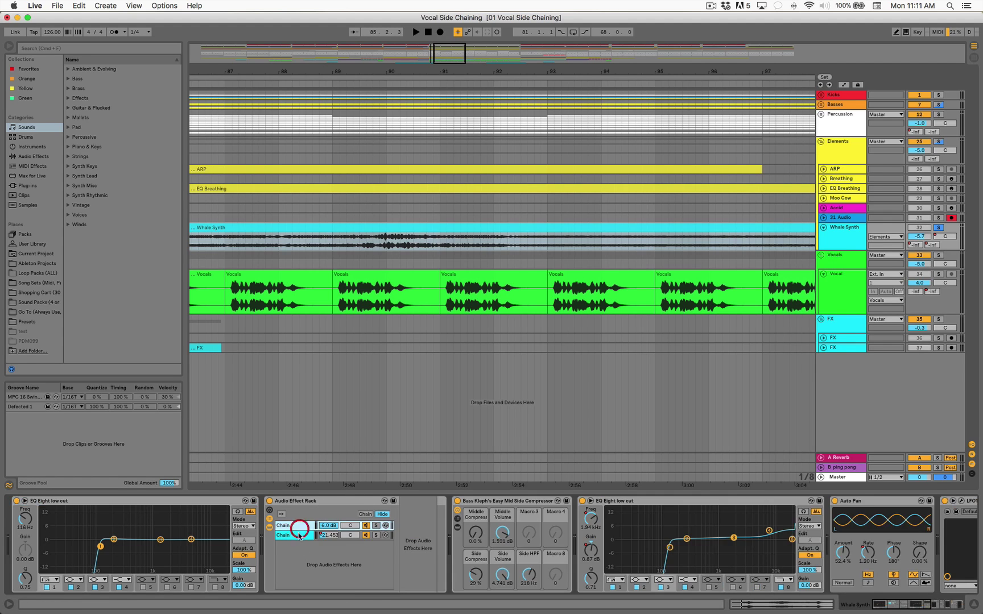
pyautogui.click(298, 536)
pyautogui.hscroll(5, 558, 504)
pyautogui.hscroll(15, 558, 502)
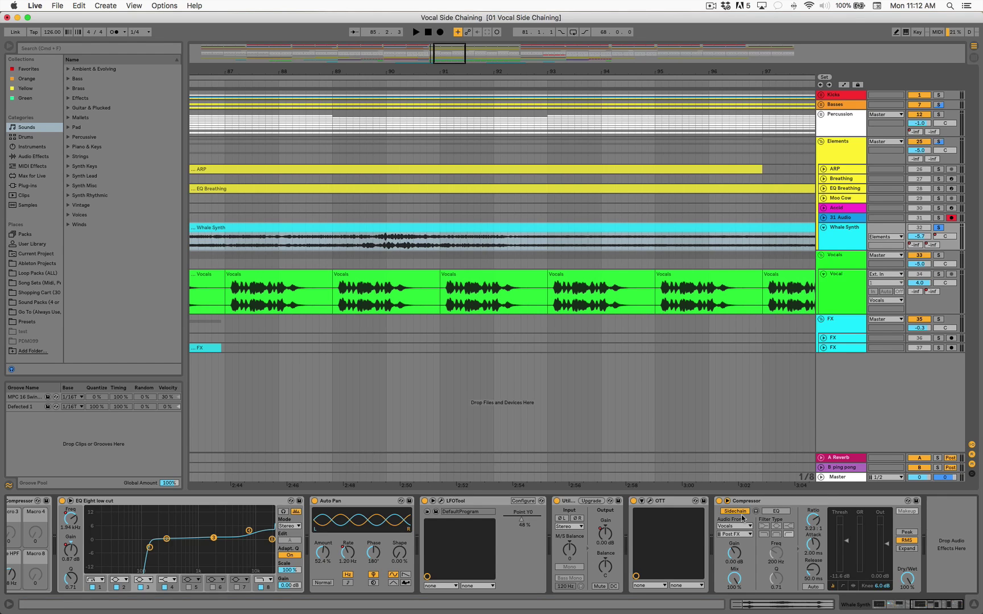
# - Check the sidechain source options of the Whale Synth's Compressor, keeping Vocals as the audio source
pyautogui.click(794, 499)
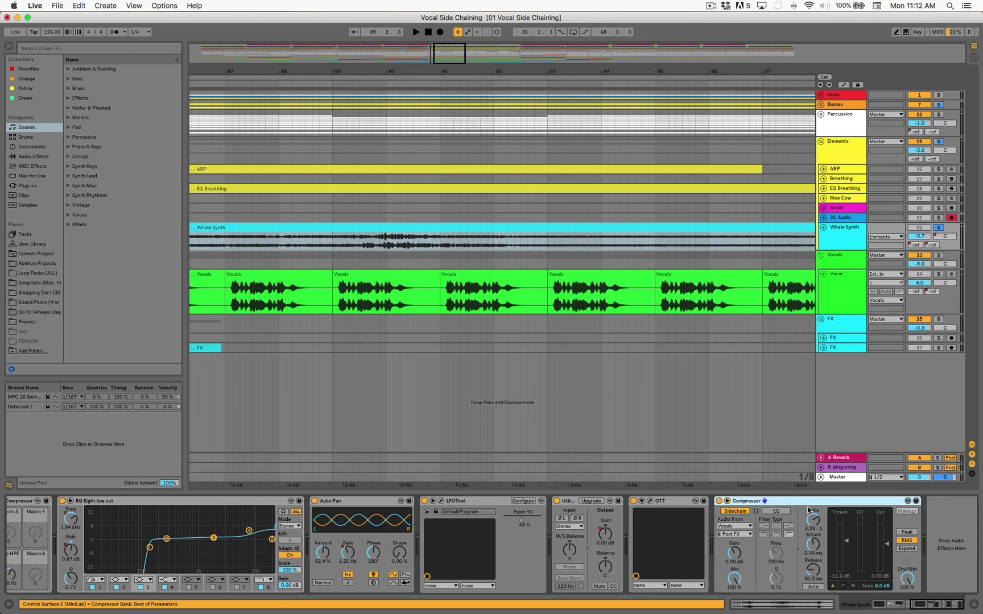
pyautogui.click(739, 529)
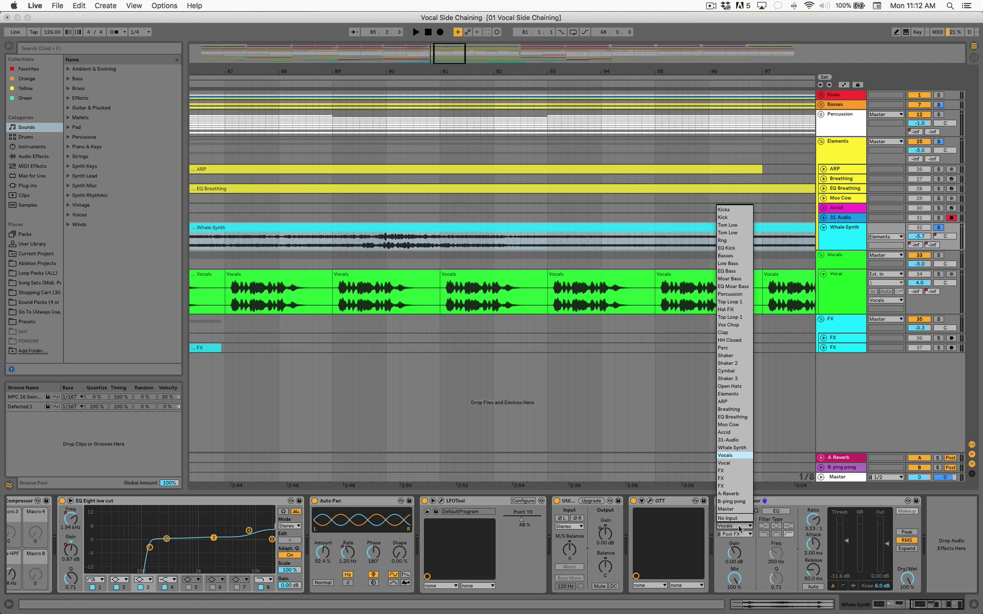
pyautogui.click(870, 409)
# - View the Vocal track's device, return to the Whale Synth track, and increase the Whale Synth track's height
pyautogui.click(839, 287)
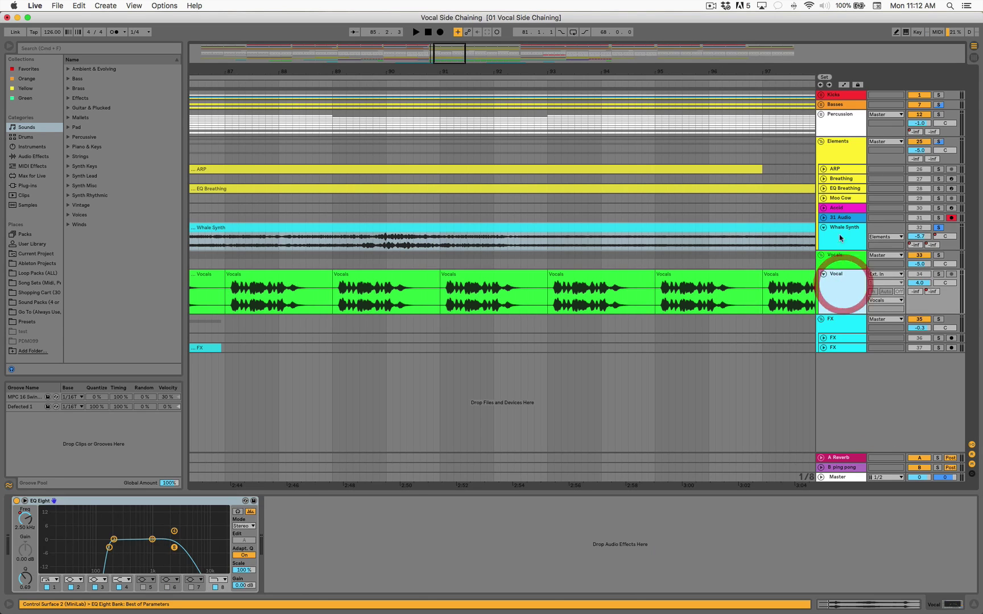
pyautogui.click(838, 232)
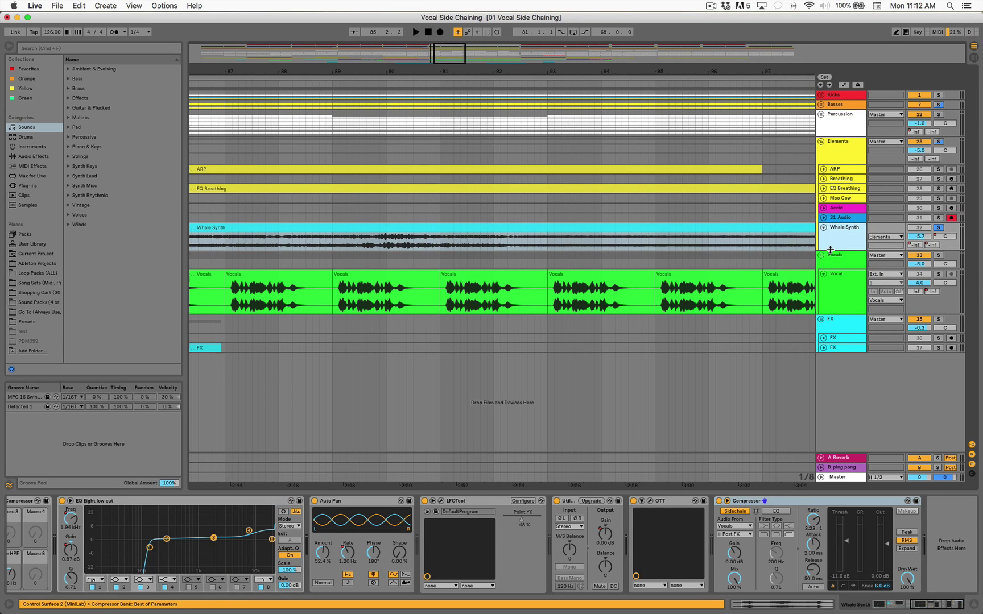
pyautogui.moveTo(830, 249); pyautogui.dragTo(828, 267)
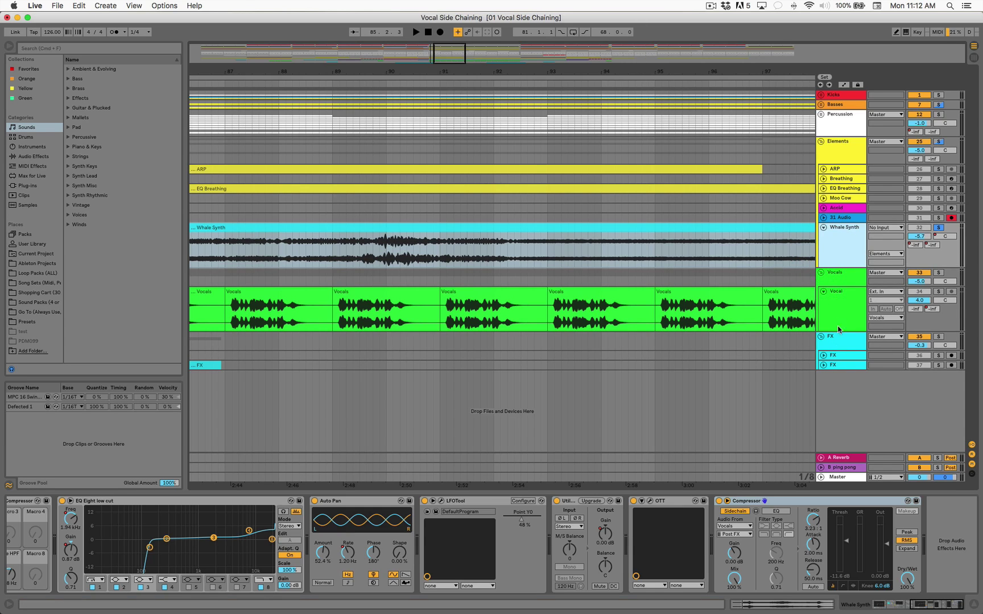
# - Solo the Vocal track, listen to its clip from bar 89, and turn the solo off again
pyautogui.click(833, 304)
pyautogui.click(376, 296)
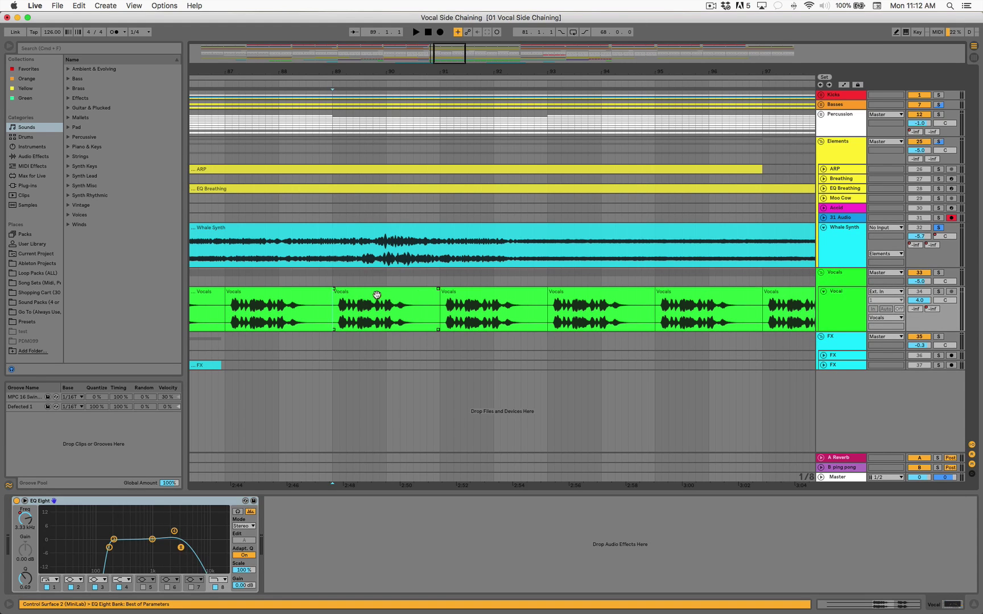
pyautogui.click(939, 293)
pyautogui.press('space')
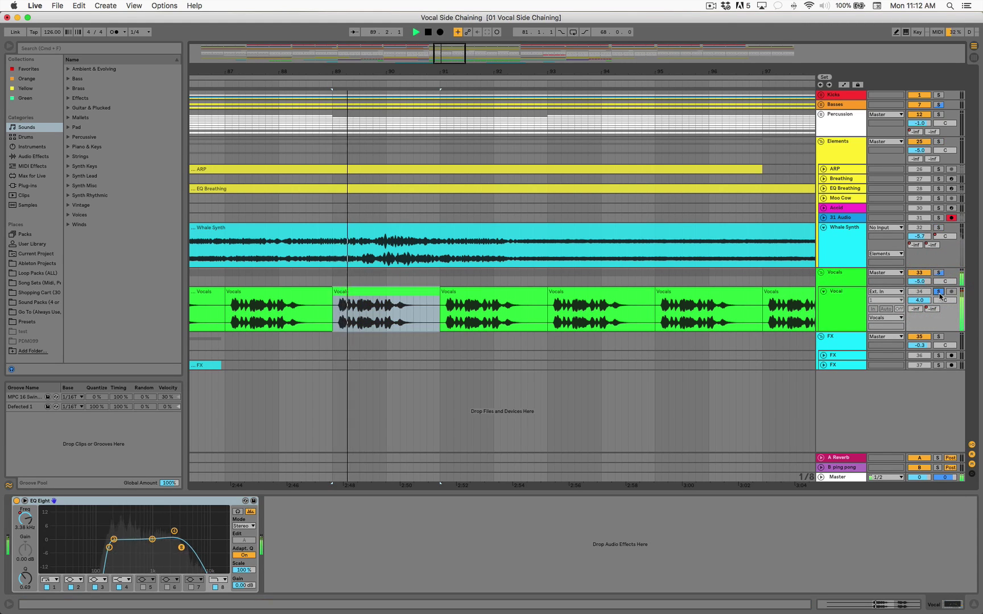
pyautogui.press('space')
pyautogui.moveTo(505, 72); pyautogui.dragTo(348, 28)
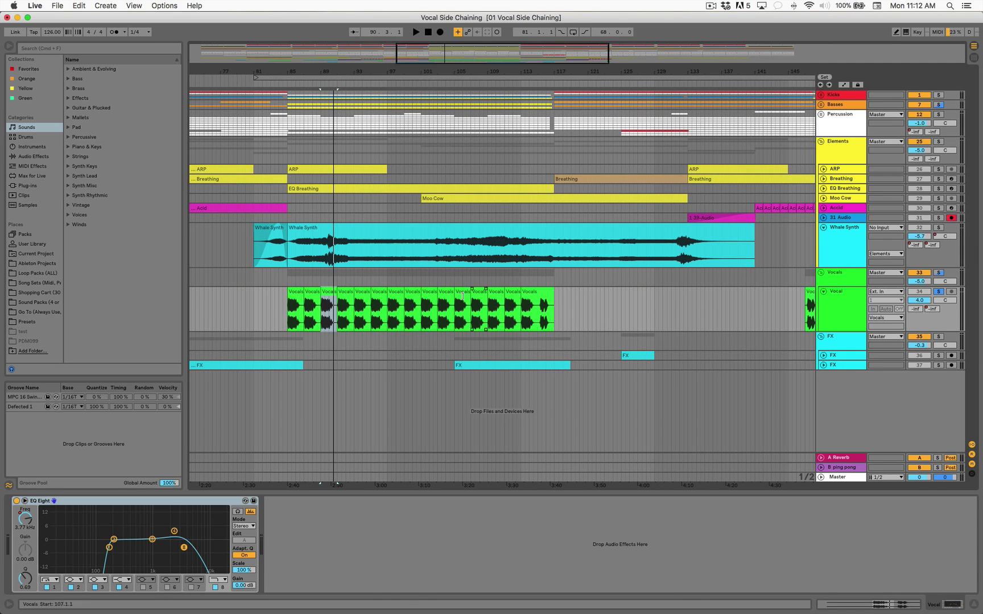
pyautogui.click(940, 293)
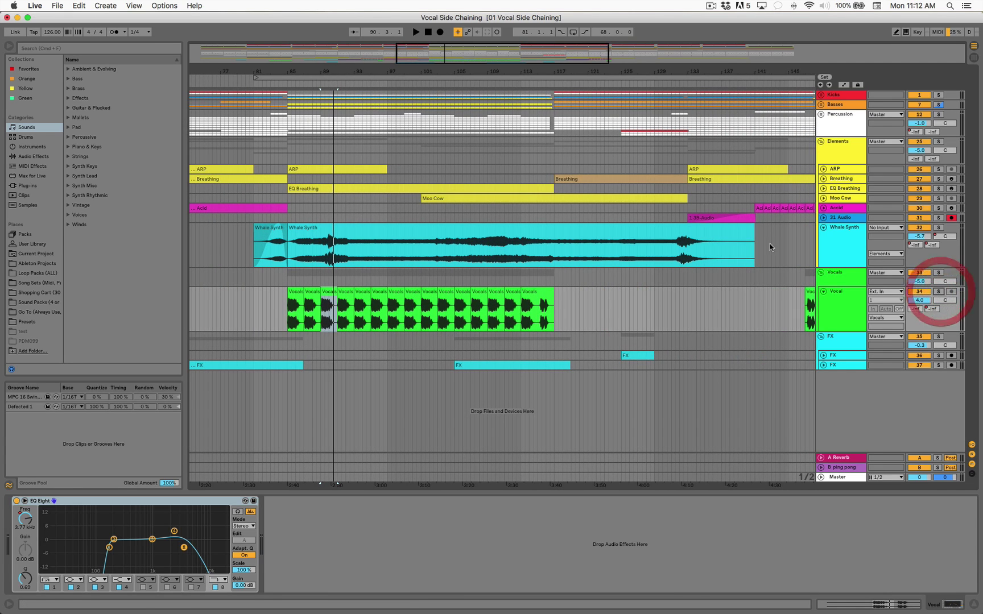
# - Select the Vocals clip at bar 91 and listen to the full mix from there
pyautogui.moveTo(344, 73); pyautogui.dragTo(344, 142)
pyautogui.click(378, 292)
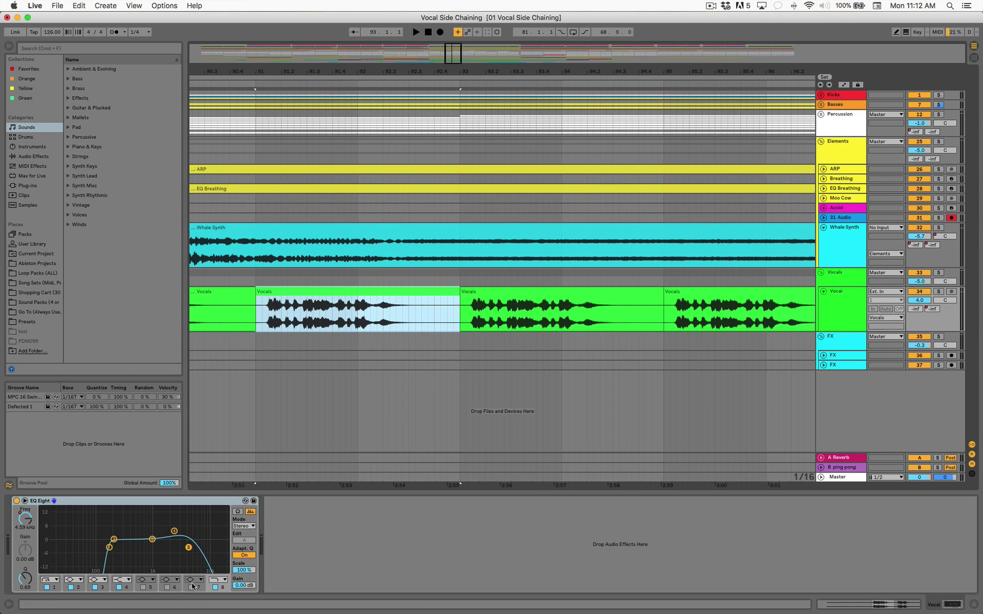
pyautogui.click(288, 86)
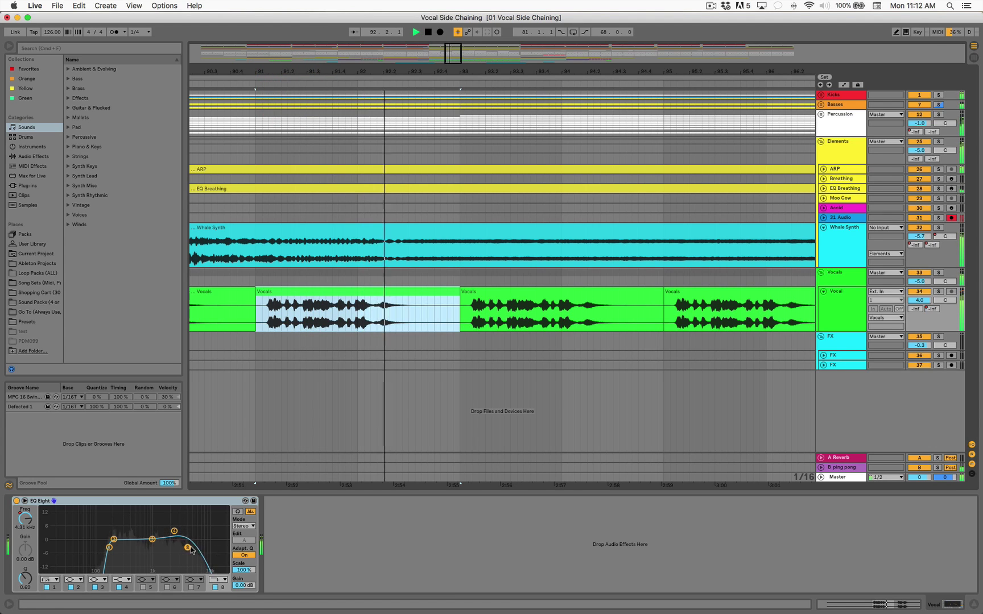
pyautogui.press('space')
# - Select the Whale Synth track and examine the EQ Eight low cut that precedes the Auto Pan in its chain
pyautogui.click(841, 231)
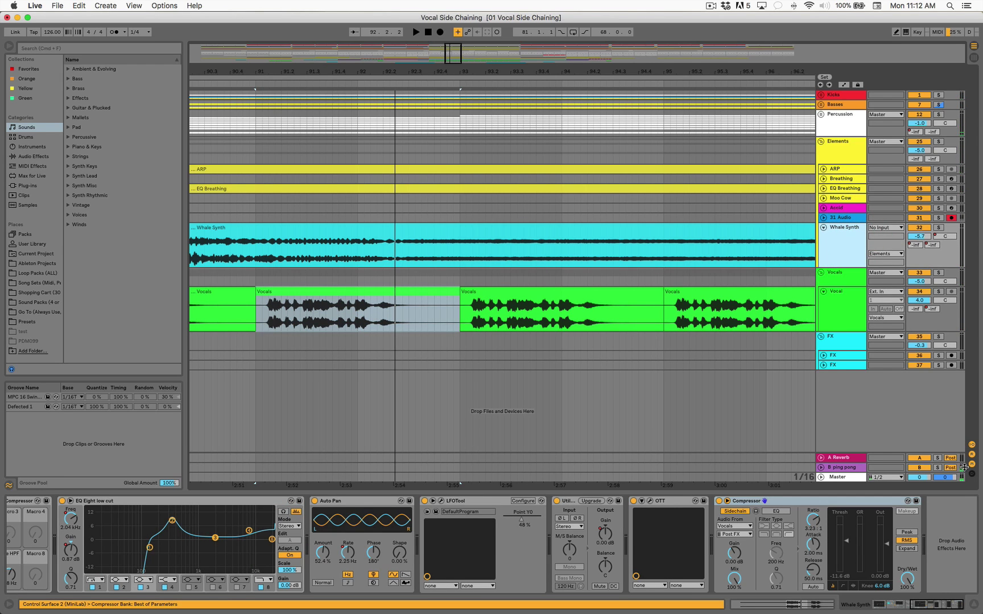
pyautogui.hscroll(-5, 480, 560)
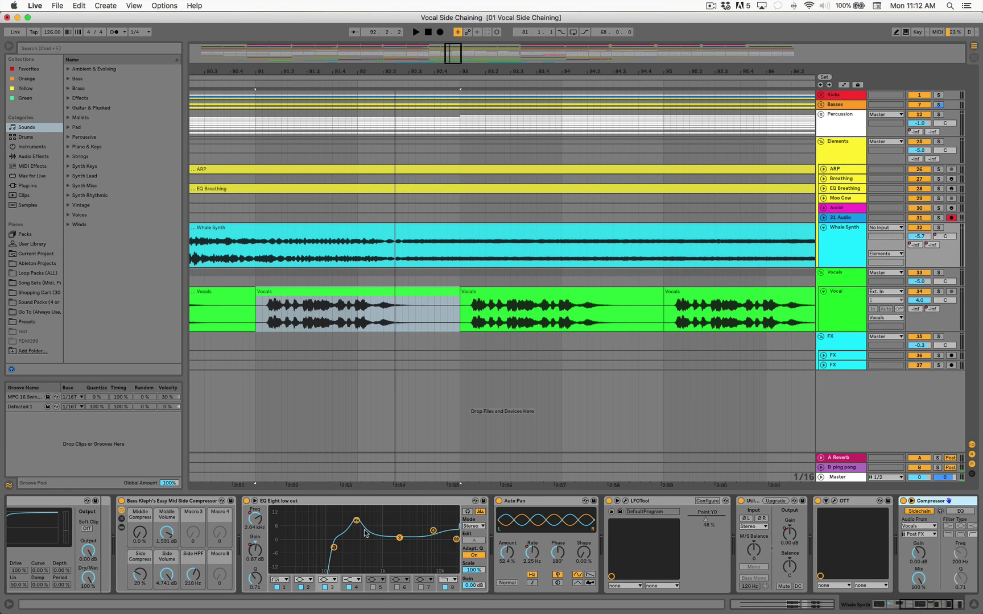
pyautogui.click(836, 235)
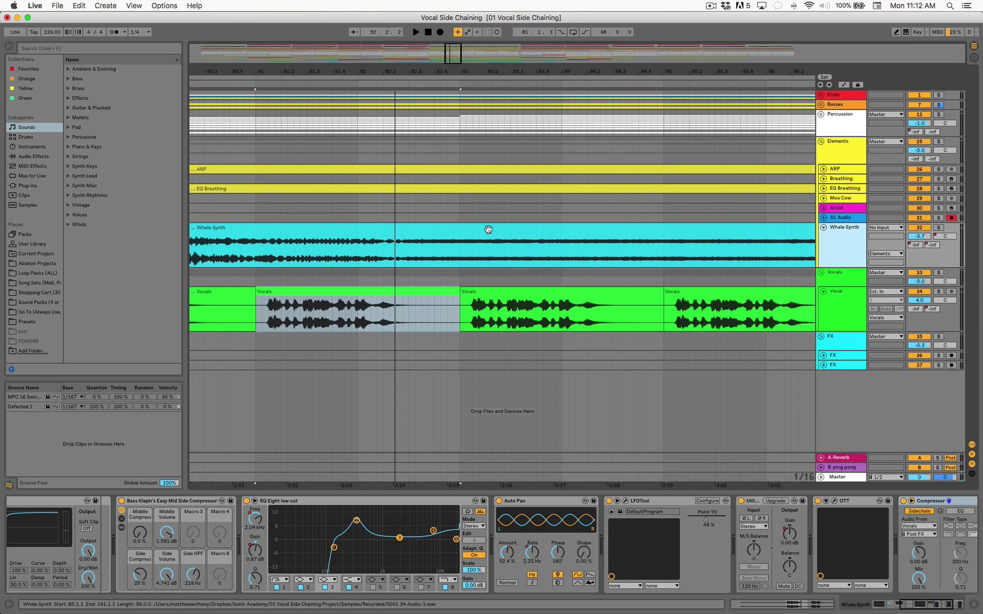
# - Solo the Whale Synth track and listen to it briefly from bar 92
pyautogui.click(938, 227)
pyautogui.press('space')
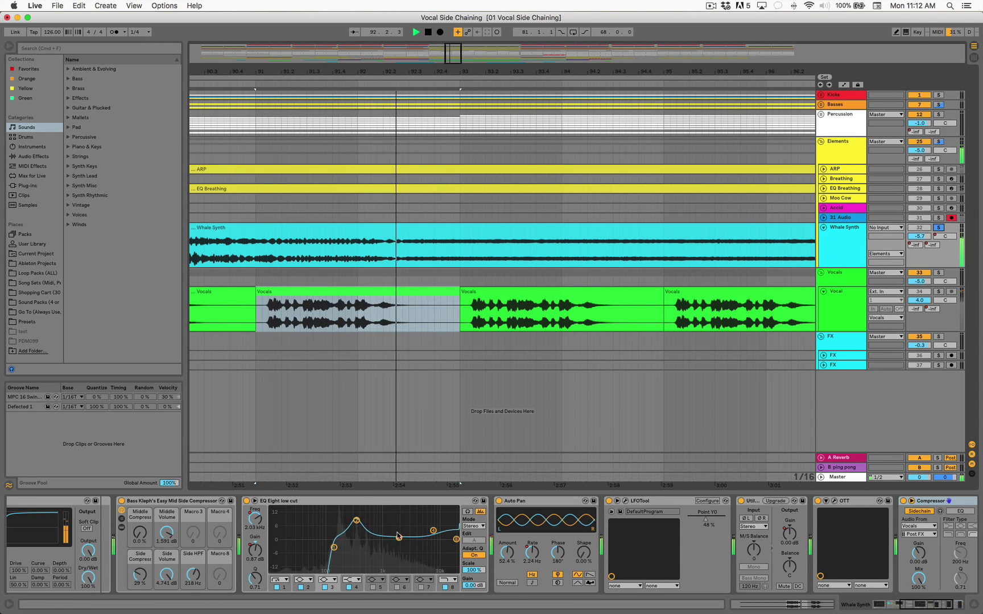
pyautogui.press('space')
# - Unfold the Accid track, select its last Acid clip at bar 148, and display the track's device chain
pyautogui.moveTo(437, 71); pyautogui.dragTo(413, 72)
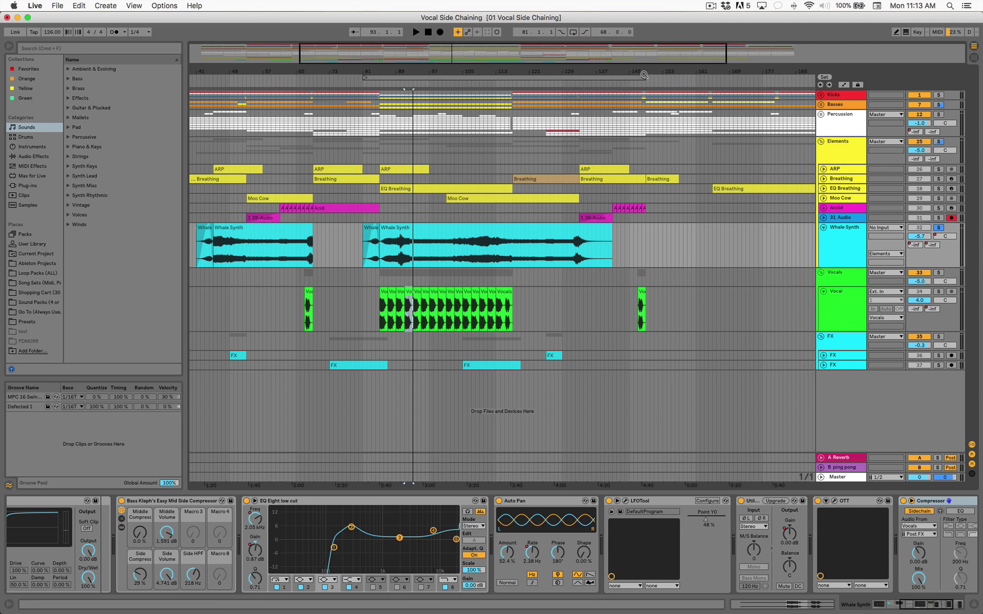
pyautogui.moveTo(642, 72); pyautogui.dragTo(642, 103)
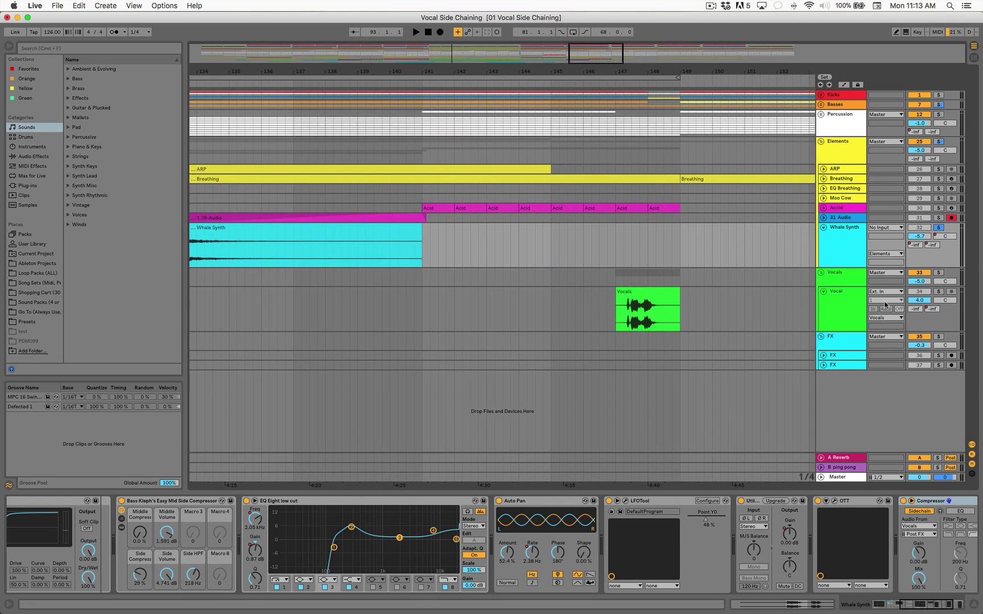
pyautogui.click(823, 208)
pyautogui.click(835, 208)
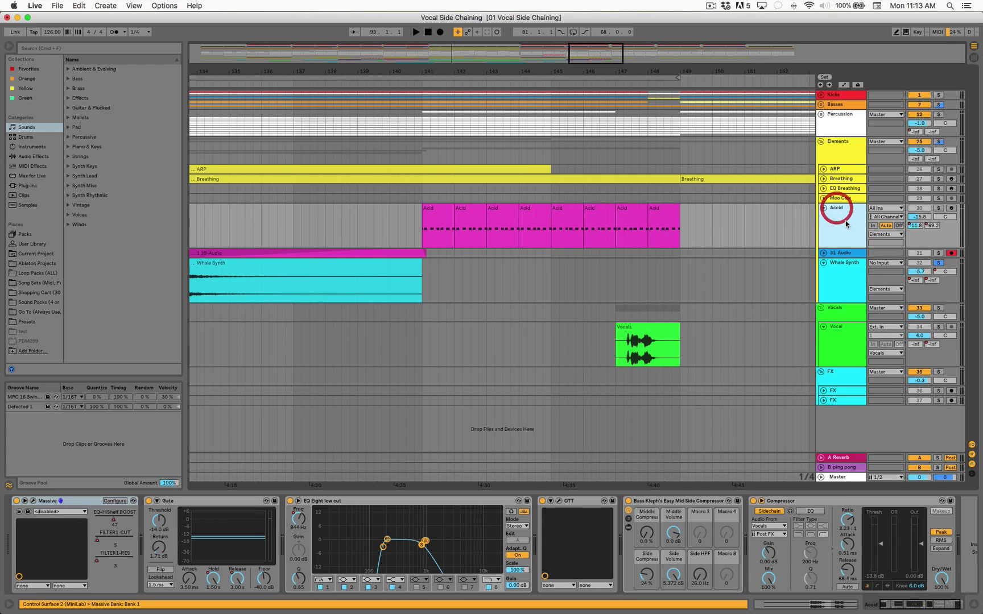
pyautogui.click(665, 211)
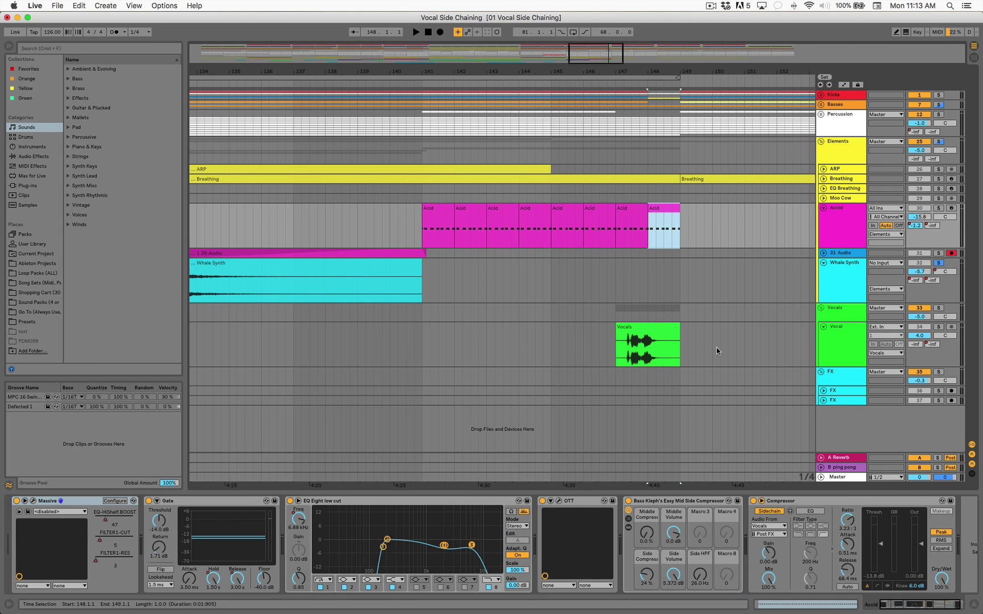
pyautogui.click(835, 218)
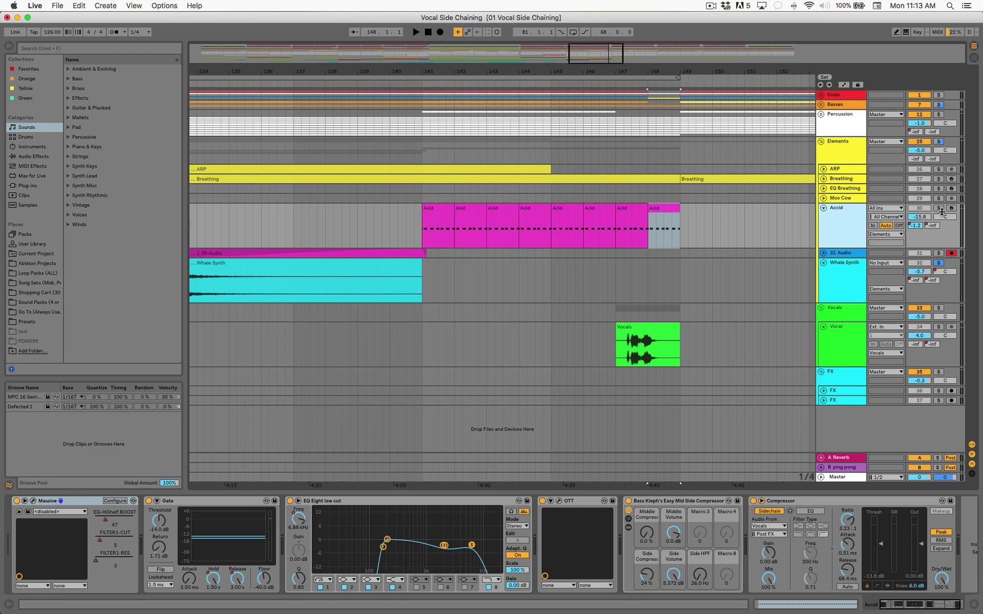
# - Solo the Accid track and listen to its Acid clips from bar 144, selecting the clip at bar 148 during playback
pyautogui.click(939, 208)
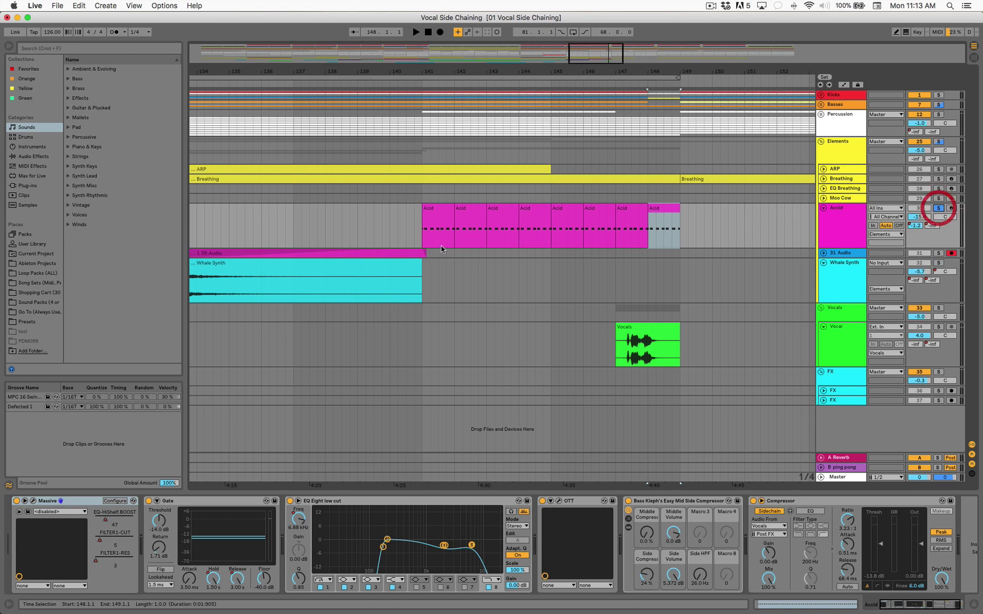
pyautogui.click(537, 212)
pyautogui.press('space')
pyautogui.moveTo(637, 73); pyautogui.dragTo(568, 207)
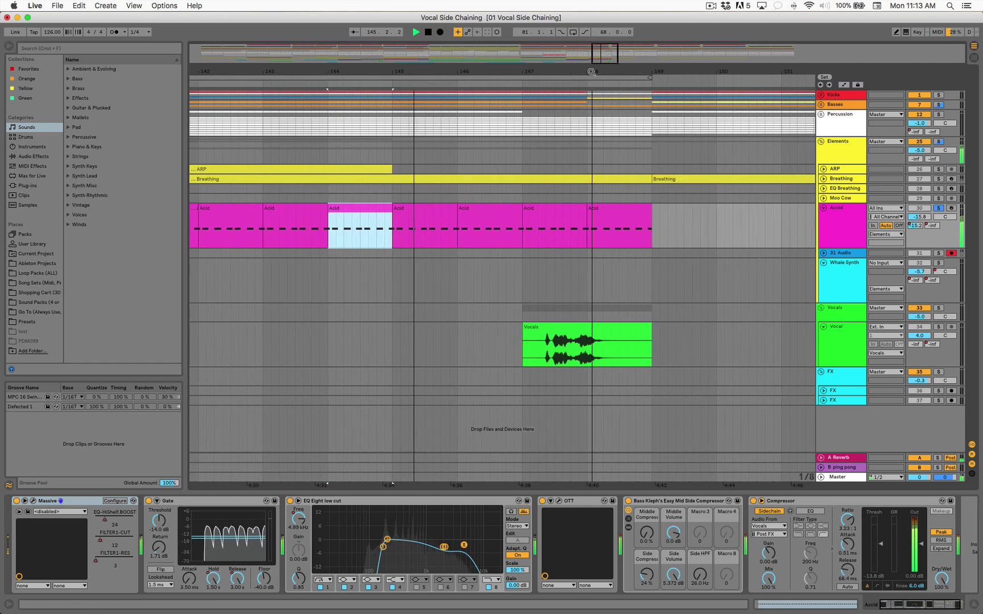
pyautogui.click(552, 228)
pyautogui.click(633, 208)
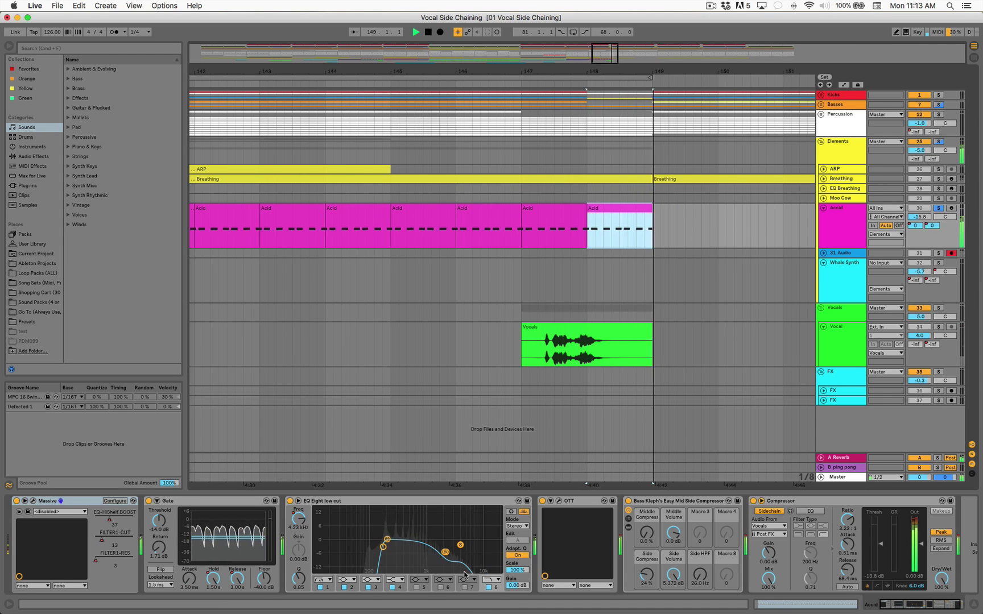
pyautogui.press('space')
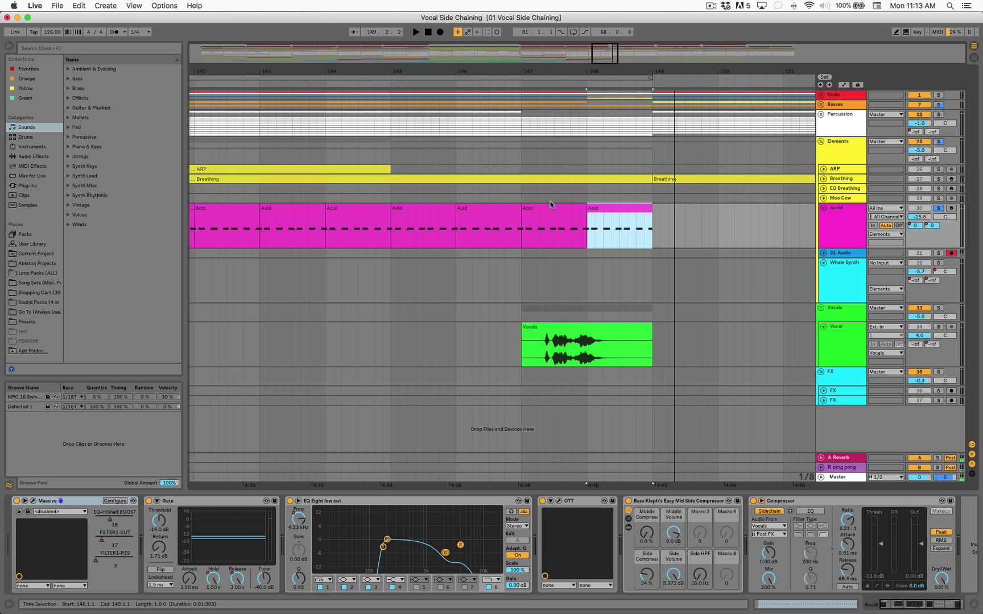
# - Select the long Whale Synth clip starting at bar 85 and display the Whale Synth track's device chain
pyautogui.moveTo(548, 72); pyautogui.dragTo(527, 17)
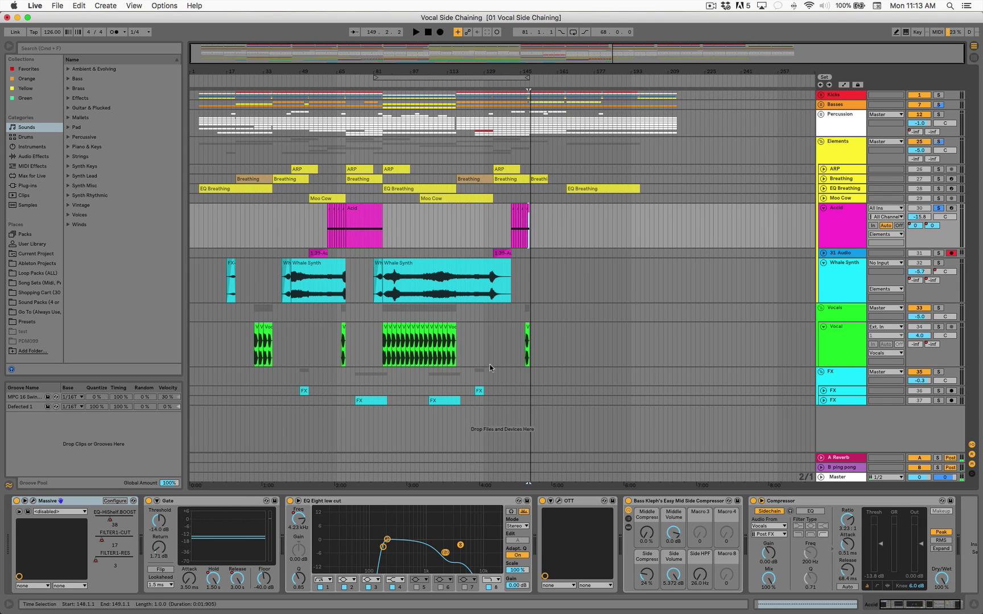
pyautogui.click(428, 264)
pyautogui.press('z')
pyautogui.moveTo(422, 73); pyautogui.dragTo(577, 52)
pyautogui.click(833, 271)
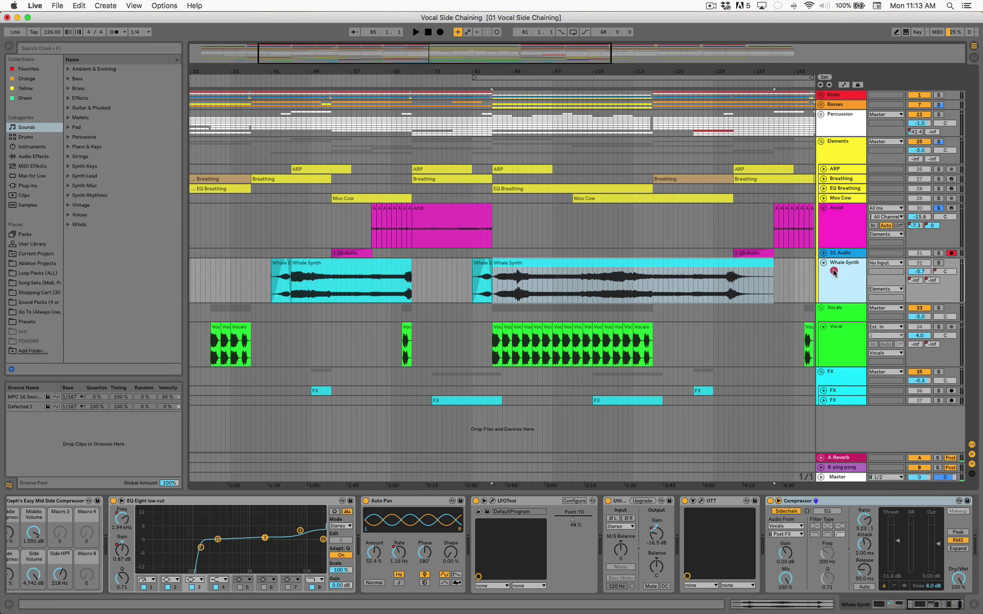
# - Hide and show again the sidechain section of the Compressor at the end of the Whale Synth chain
pyautogui.hscroll(5, 706, 251)
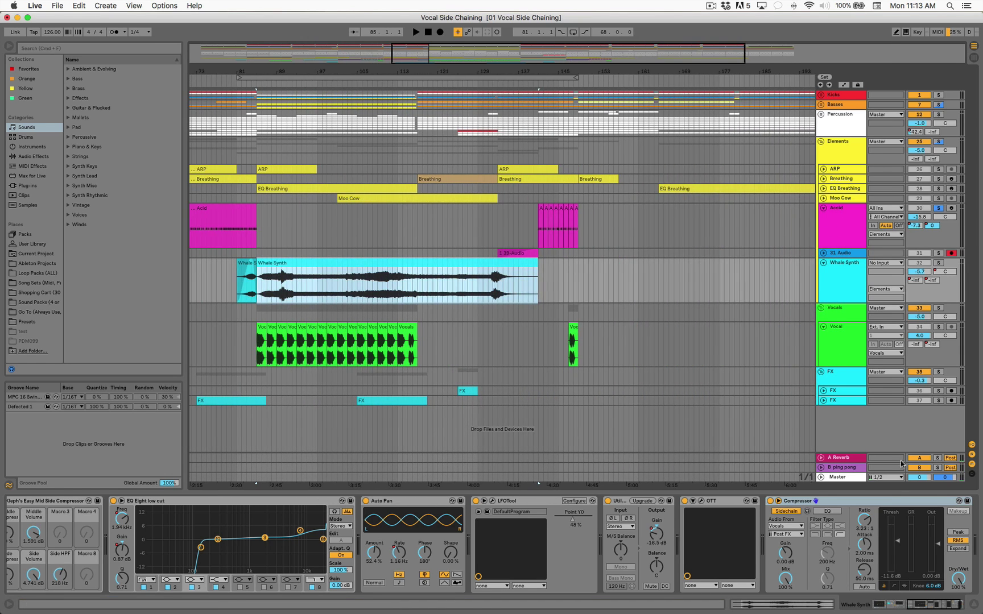
pyautogui.hscroll(3, 860, 555)
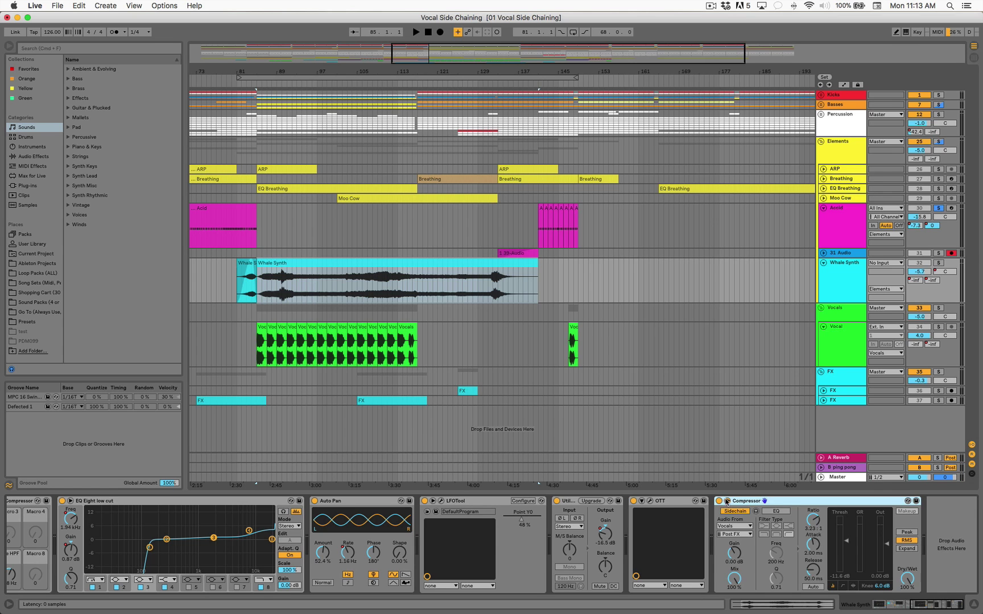
pyautogui.click(726, 501)
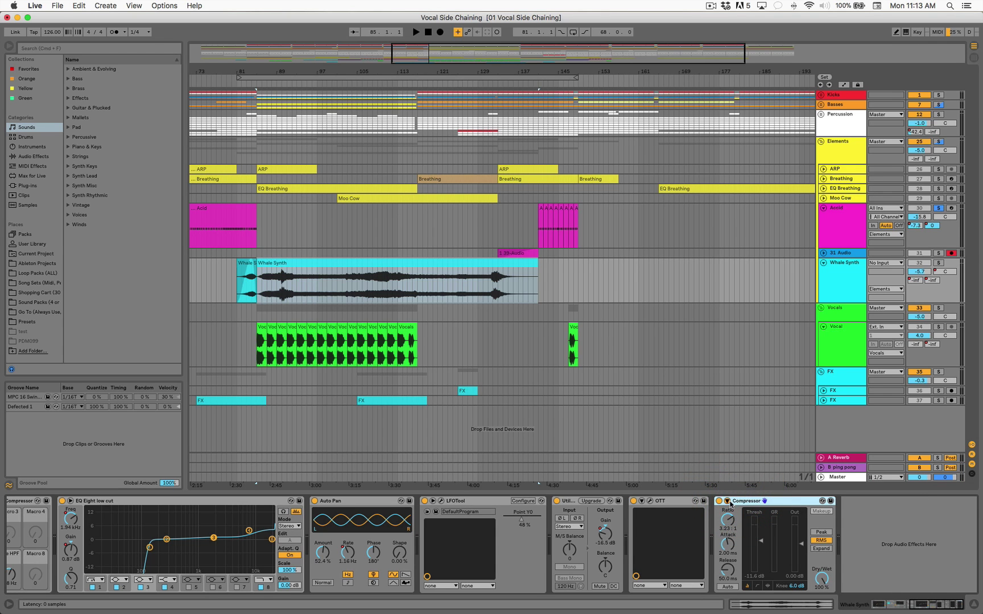
pyautogui.click(729, 501)
# - Keep Sidechain switched on in the Whale Synth Compressor and choose the Vocals group as its Audio From source
pyautogui.click(739, 512)
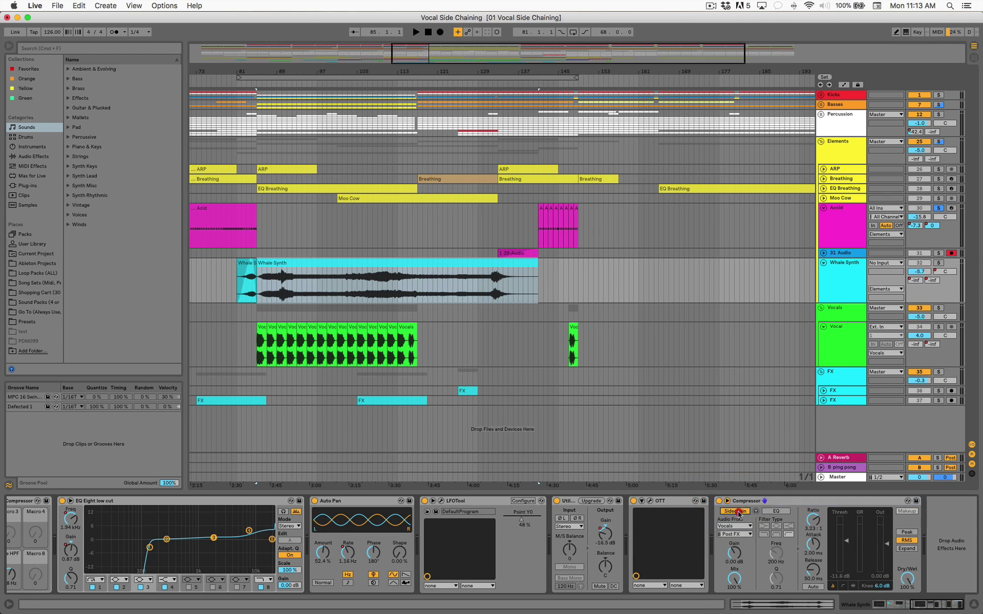
pyautogui.click(738, 512)
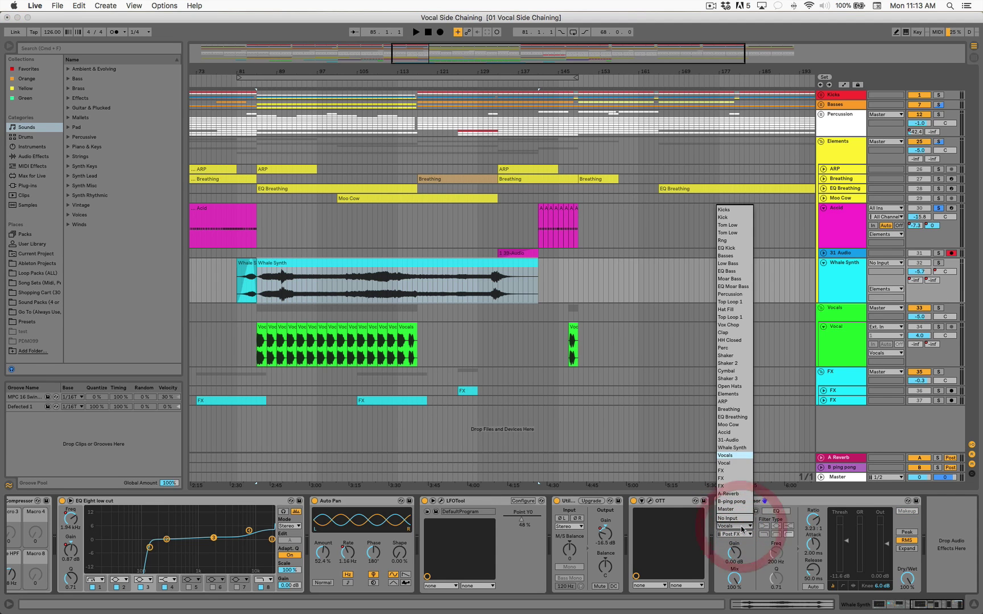
pyautogui.click(731, 455)
# - View the Vocal track's EQ Eight, return to the Whale Synth clip, and select its Compressor
pyautogui.click(847, 336)
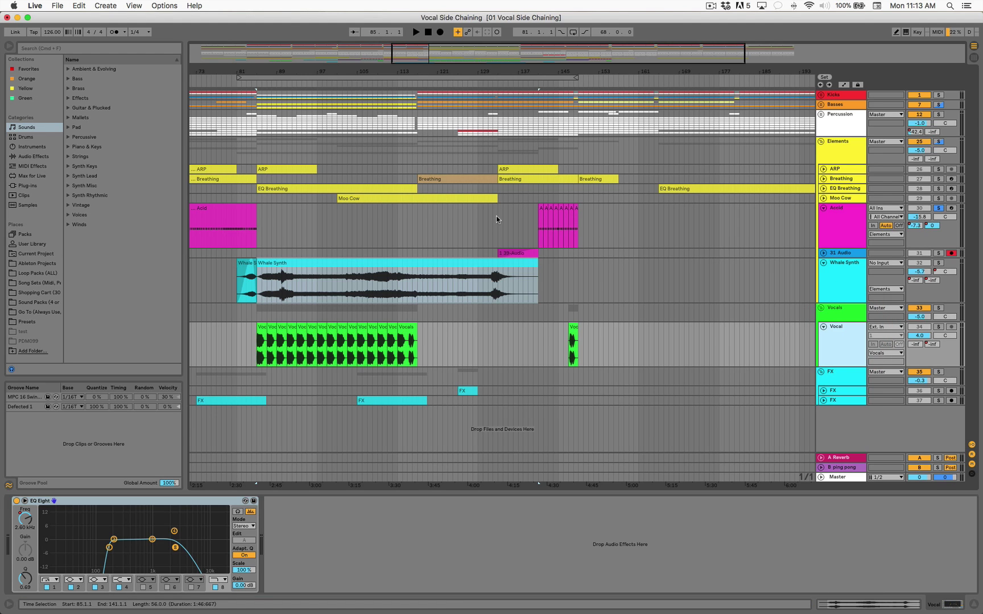
pyautogui.click(392, 264)
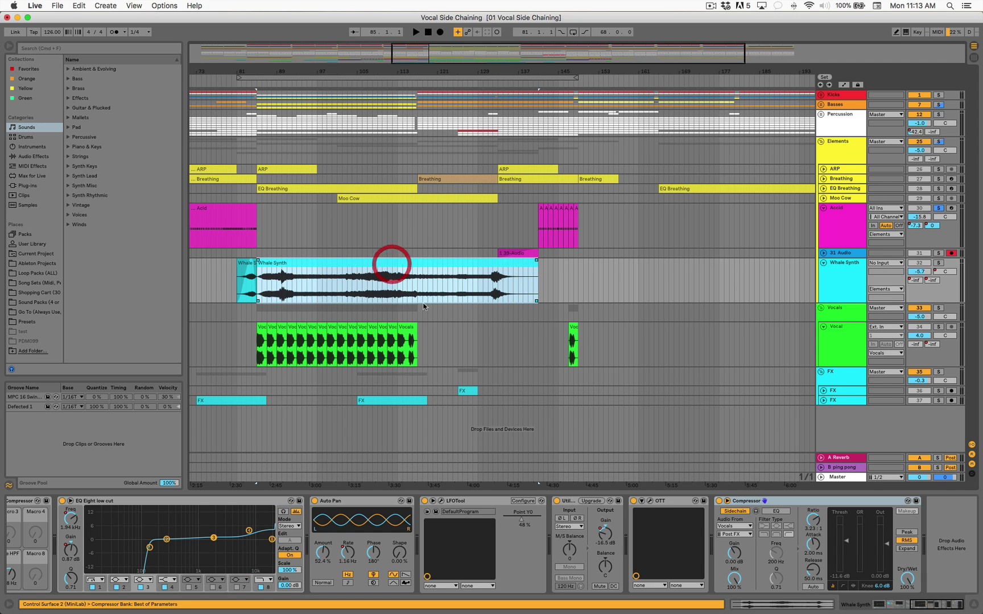
pyautogui.click(784, 501)
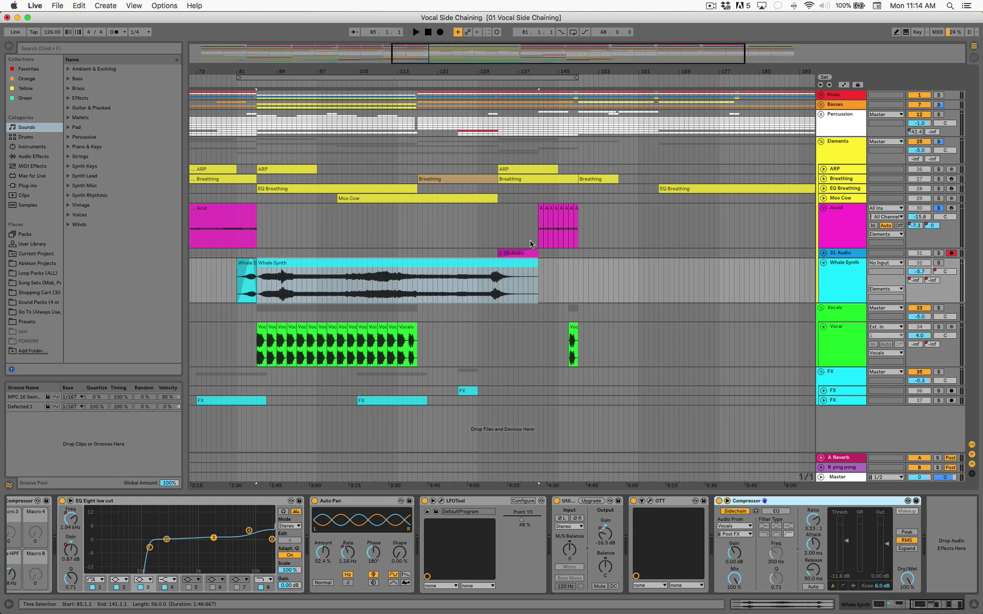
pyautogui.click(835, 503)
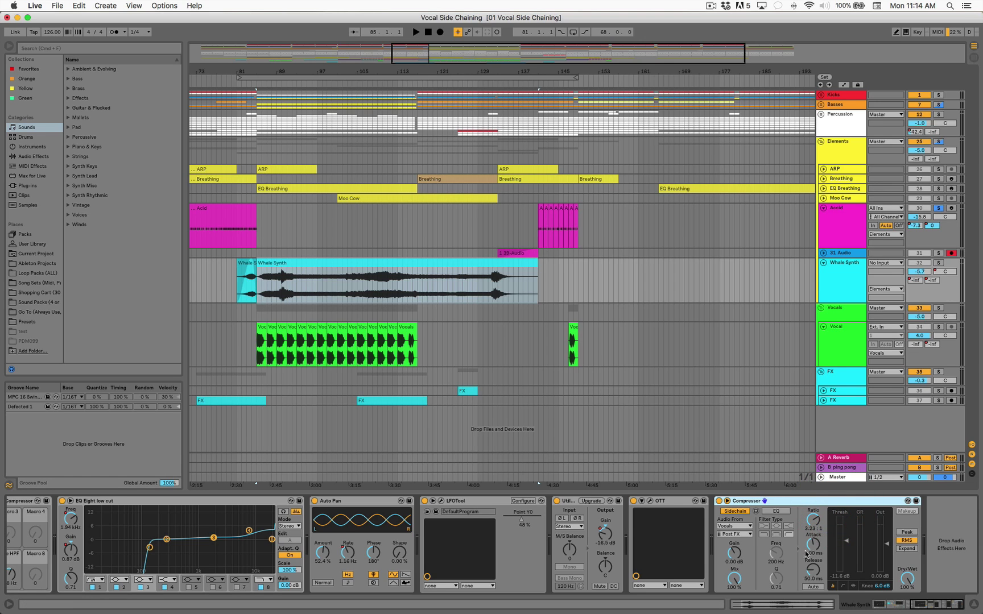
pyautogui.click(826, 501)
# - Place the insertion marker at bar 111.2 in the Whale Synth clip and set the Compressor's ratio to 3.15:1
pyautogui.moveTo(383, 72)
pyautogui.mouseDown()
pyautogui.moveTo(383, 114)
pyautogui.moveTo(482, 119)
pyautogui.mouseUp()
pyautogui.click(513, 265)
pyautogui.click(507, 285)
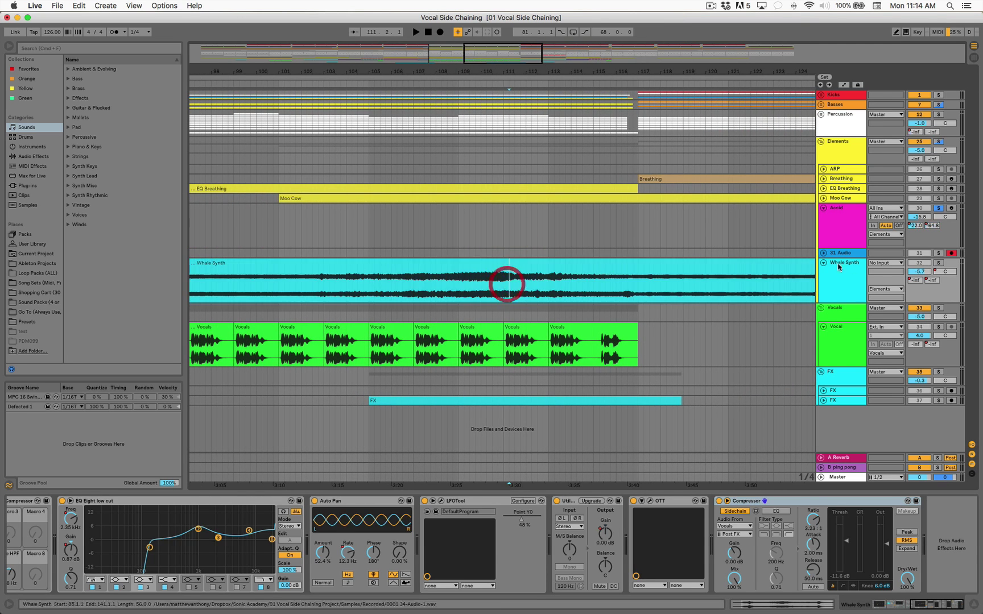
pyautogui.moveTo(812, 532); pyautogui.dragTo(812, 534)
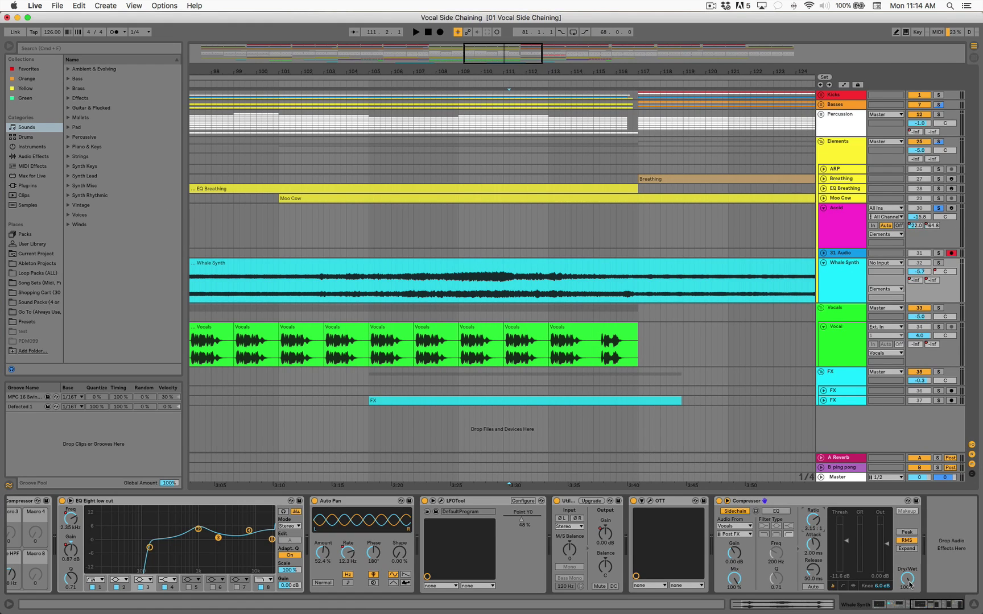
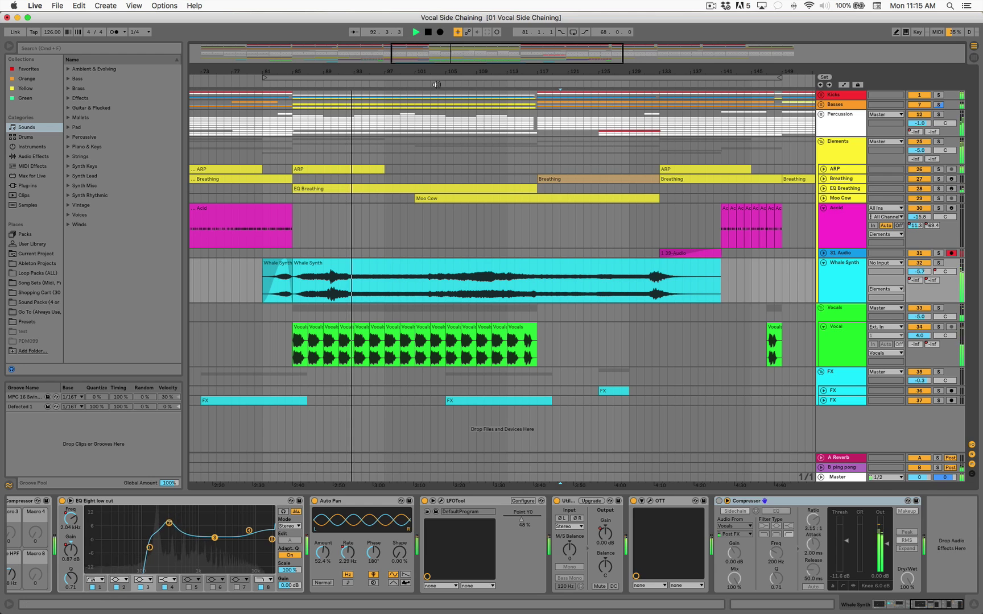
# - Play the arrangement from about bar 103 to bar 120 to hear the Whale Synth with its Compressor bypassed as the vocals end
pyautogui.click(432, 85)
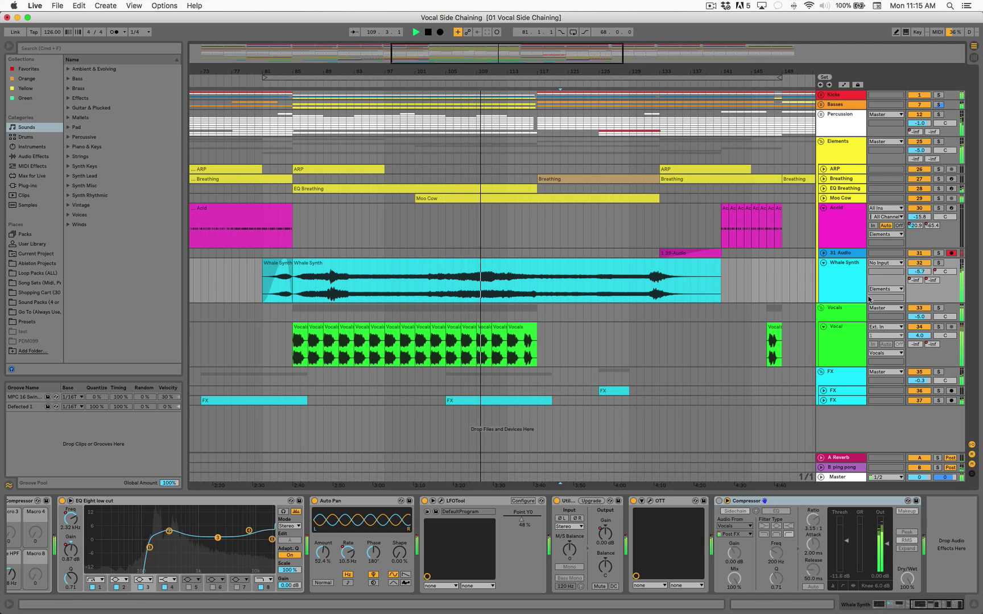
pyautogui.click(845, 270)
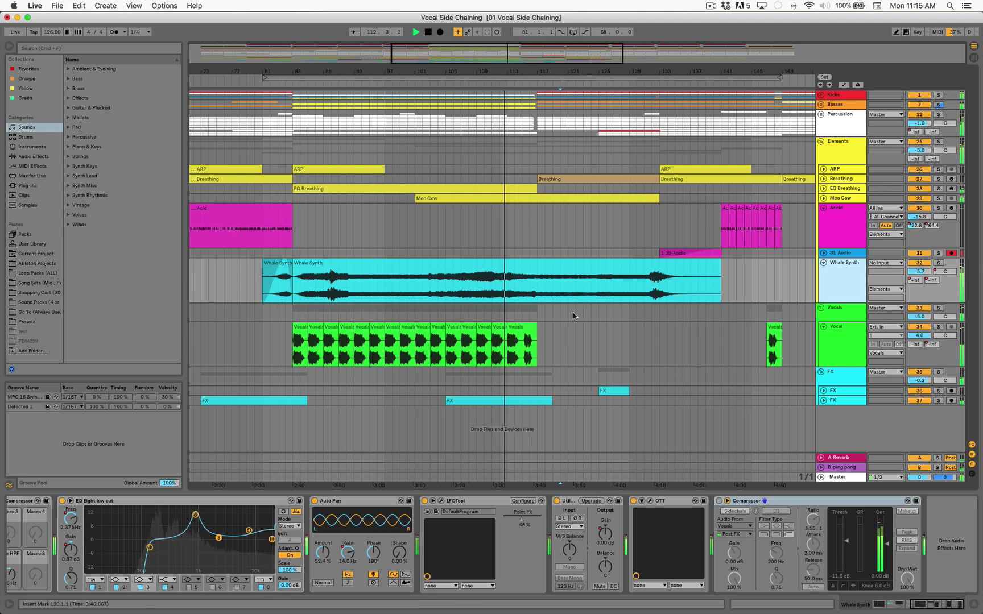
pyautogui.moveTo(539, 72); pyautogui.dragTo(539, 107)
pyautogui.press('F11')
pyautogui.press('F11')
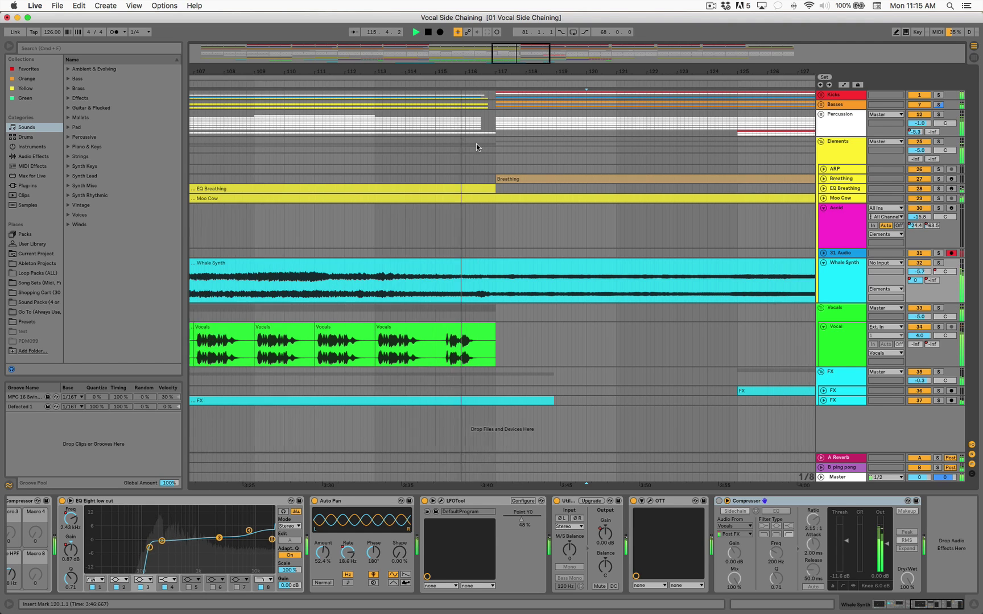
pyautogui.click(848, 270)
pyautogui.hscroll(4, 700, 308)
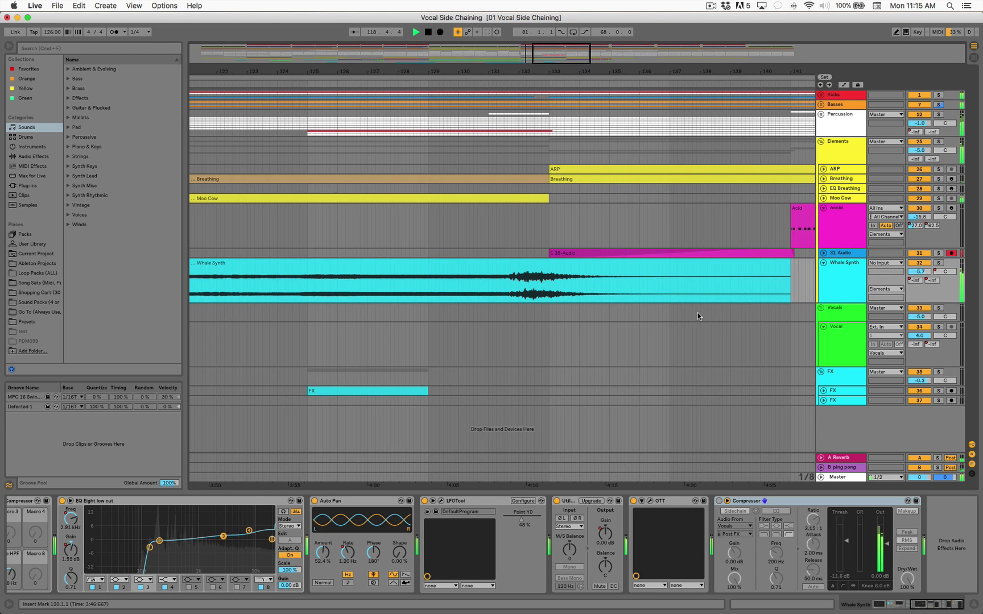
pyautogui.hscroll(10, 698, 313)
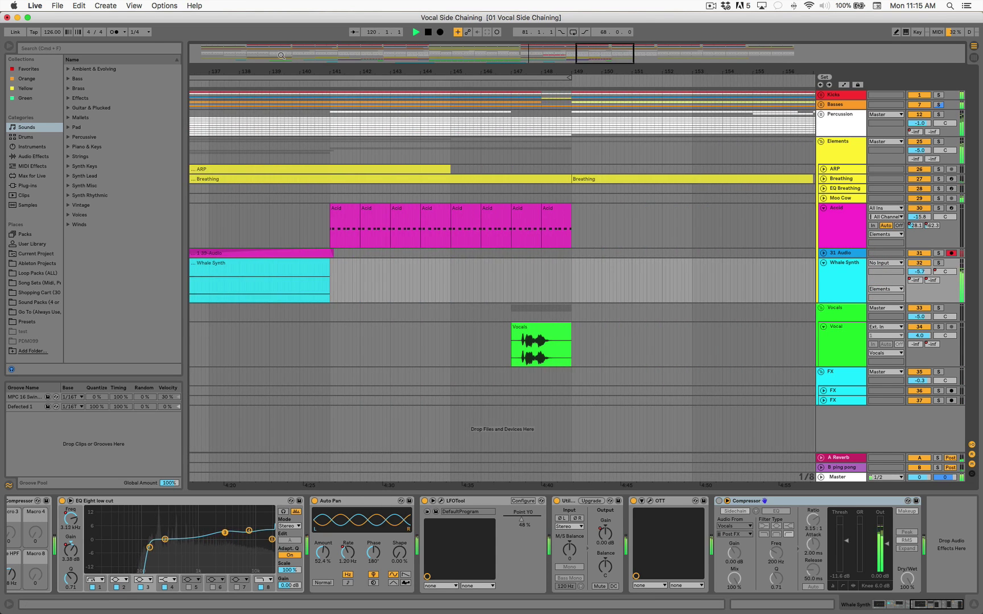
pyautogui.press('space')
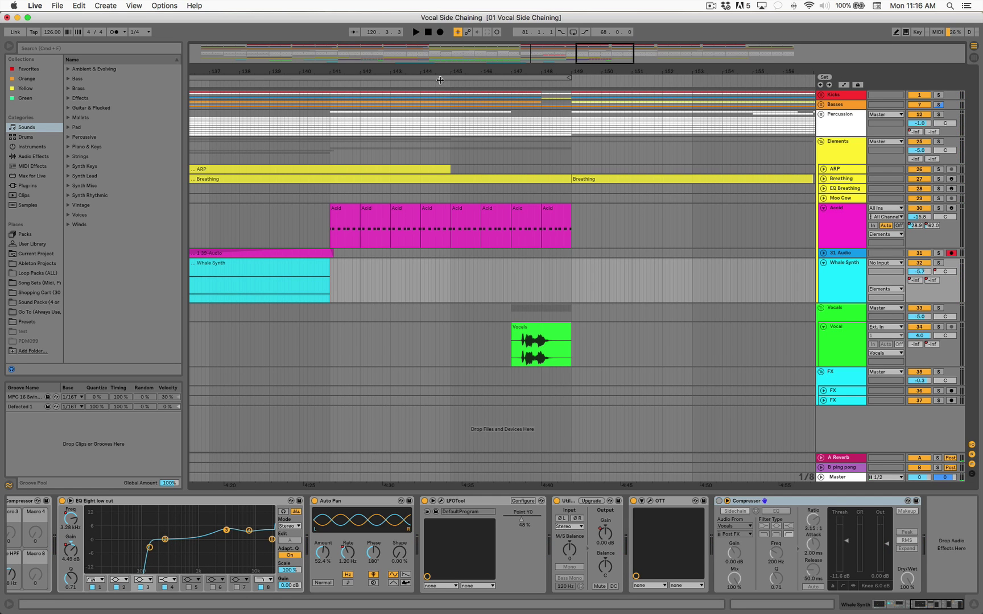
# - Select the Accid and Vocals clips at bar 147 and extend the loop's end to bar 153 for a length of 72 bars
pyautogui.click(543, 344)
pyautogui.click(534, 211)
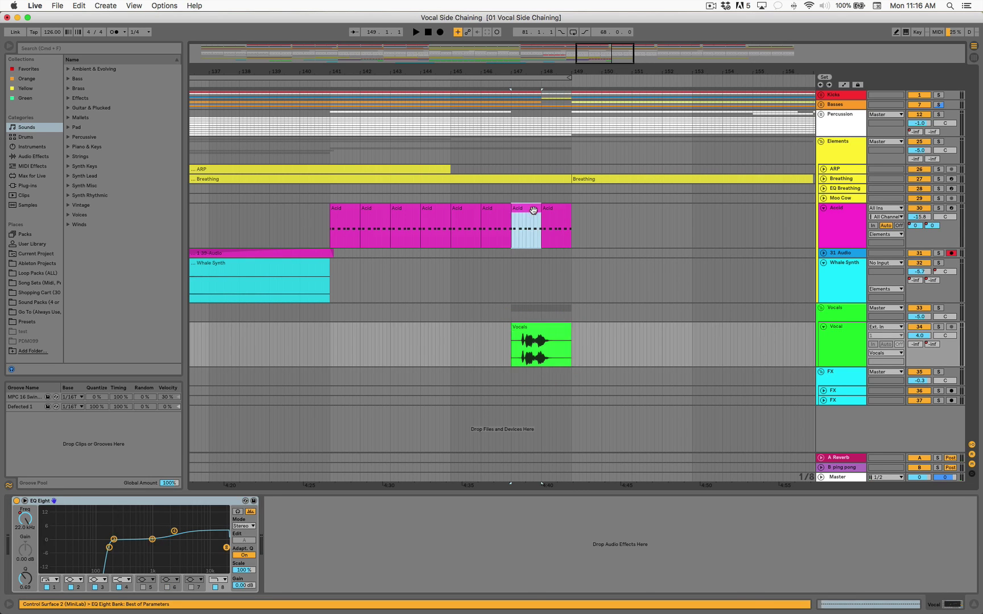
pyautogui.click(538, 336)
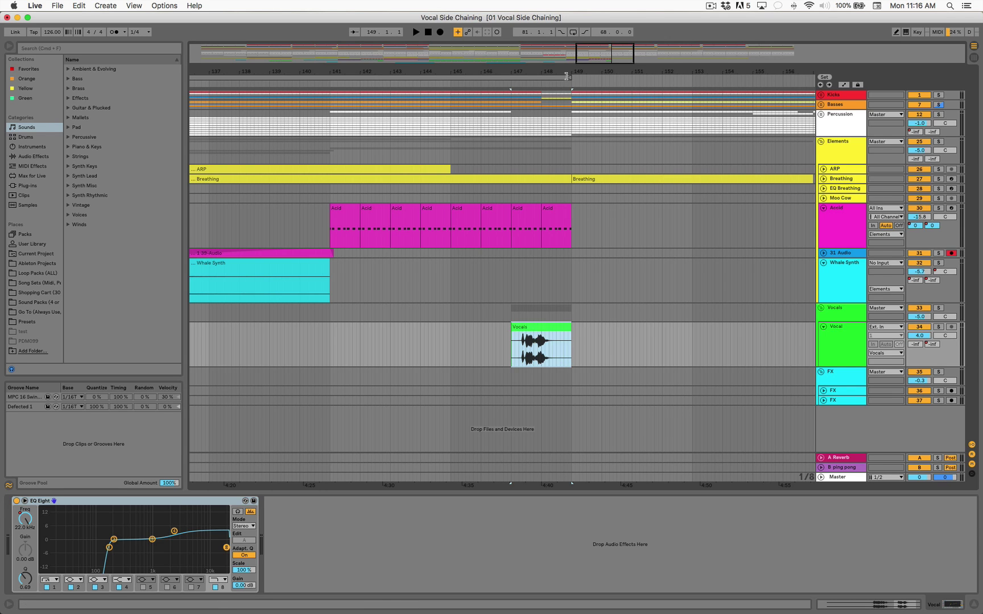
pyautogui.moveTo(570, 79); pyautogui.dragTo(691, 90)
pyautogui.click(606, 325)
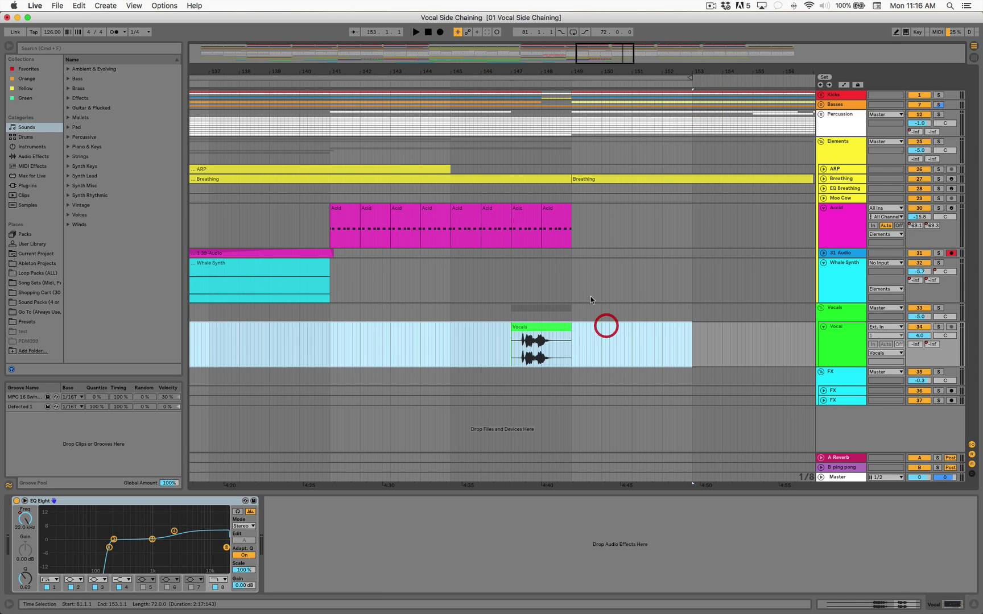
# - Play from about bar 144, bypass the Accid track's Compressor during the vocal phrase, and stop playback
pyautogui.click(428, 84)
pyautogui.click(845, 220)
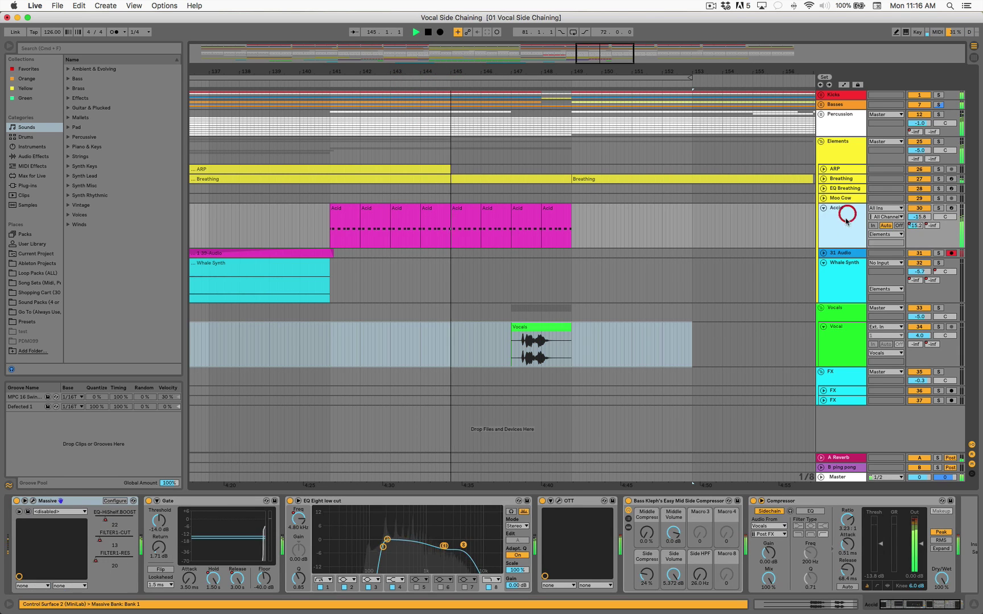
pyautogui.click(753, 502)
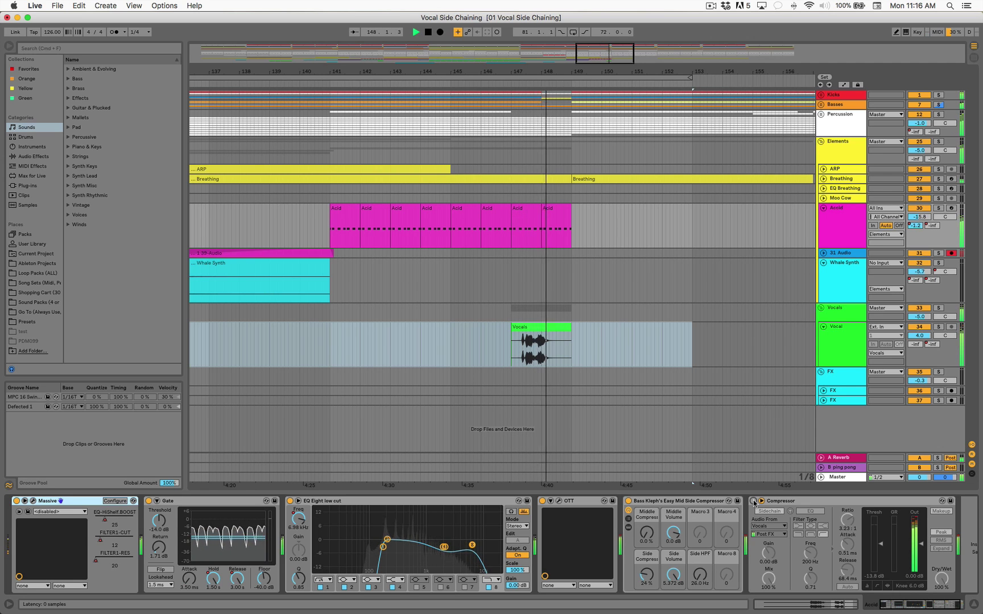
pyautogui.press('space')
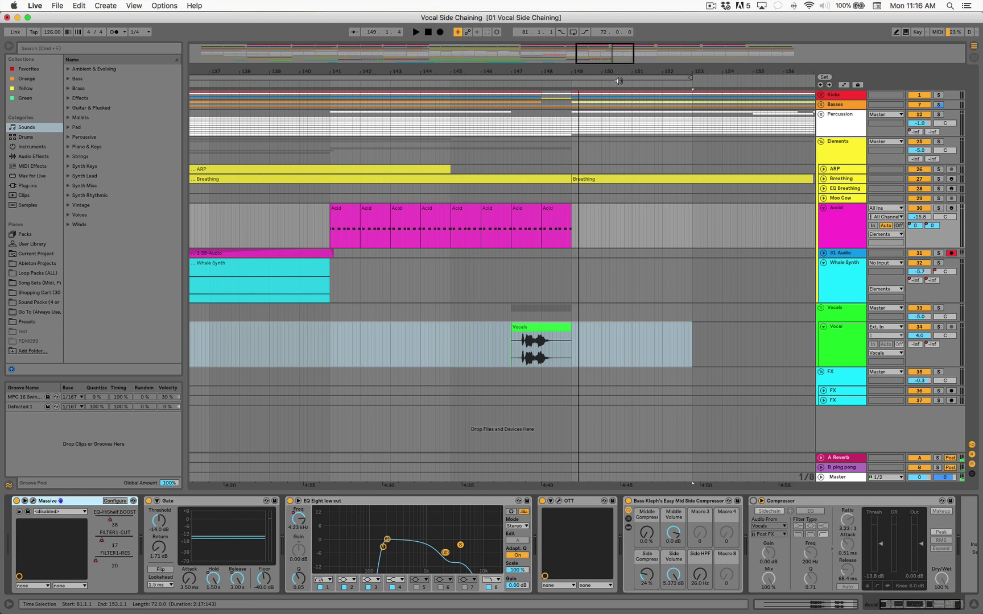
# - Switch the Whale Synth track's Compressor back on and set its ratio to 3.32:1
pyautogui.moveTo(620, 72); pyautogui.dragTo(620, 5)
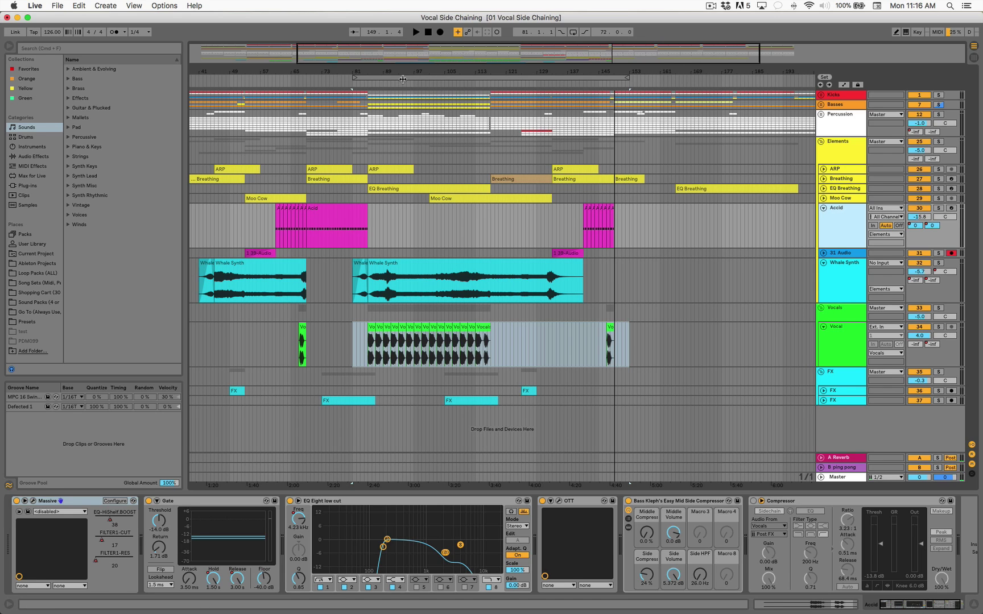
pyautogui.click(565, 431)
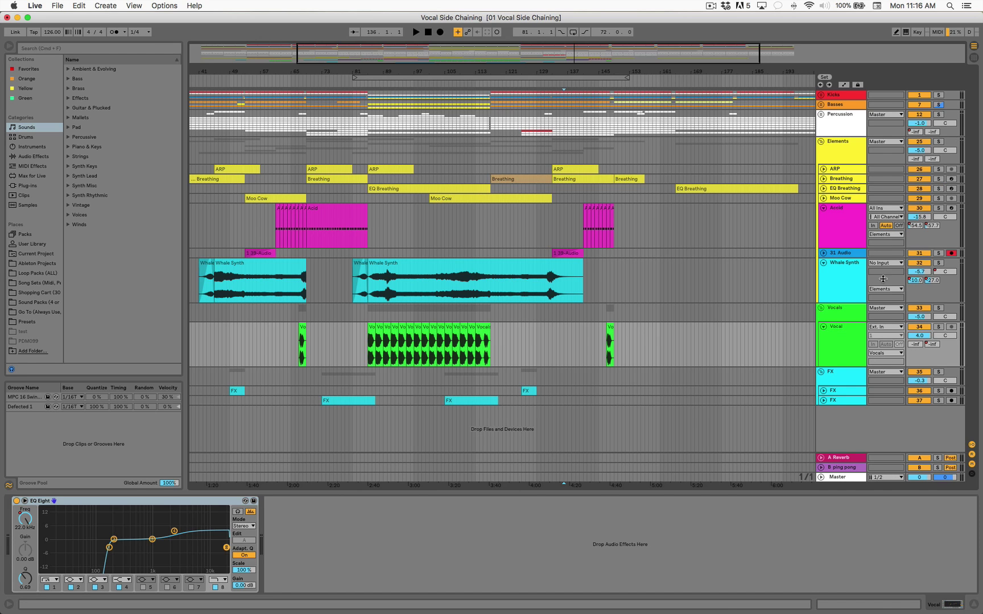
pyautogui.click(847, 278)
pyautogui.click(801, 500)
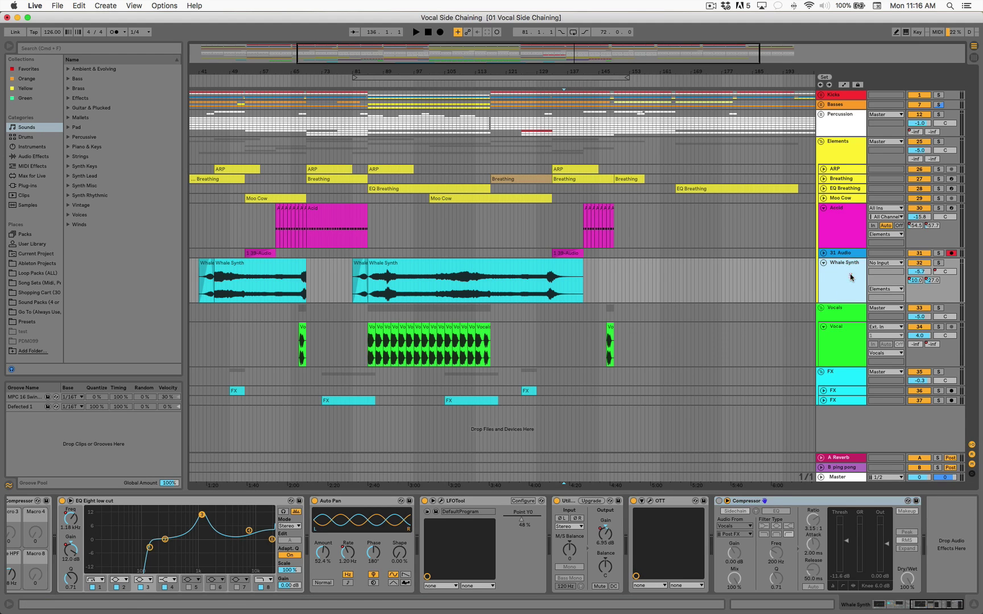
pyautogui.click(719, 501)
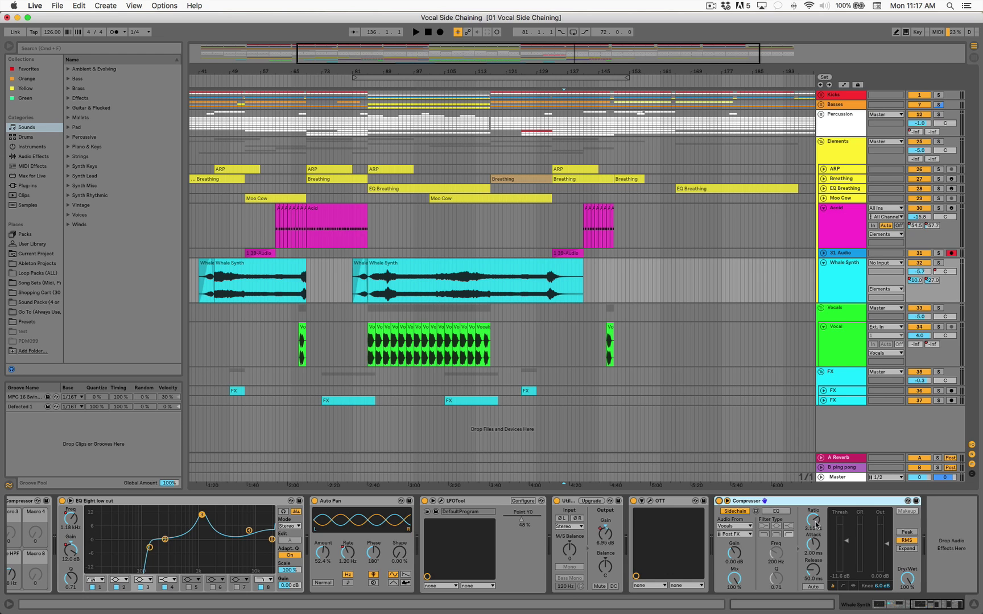
pyautogui.moveTo(814, 521); pyautogui.dragTo(815, 518)
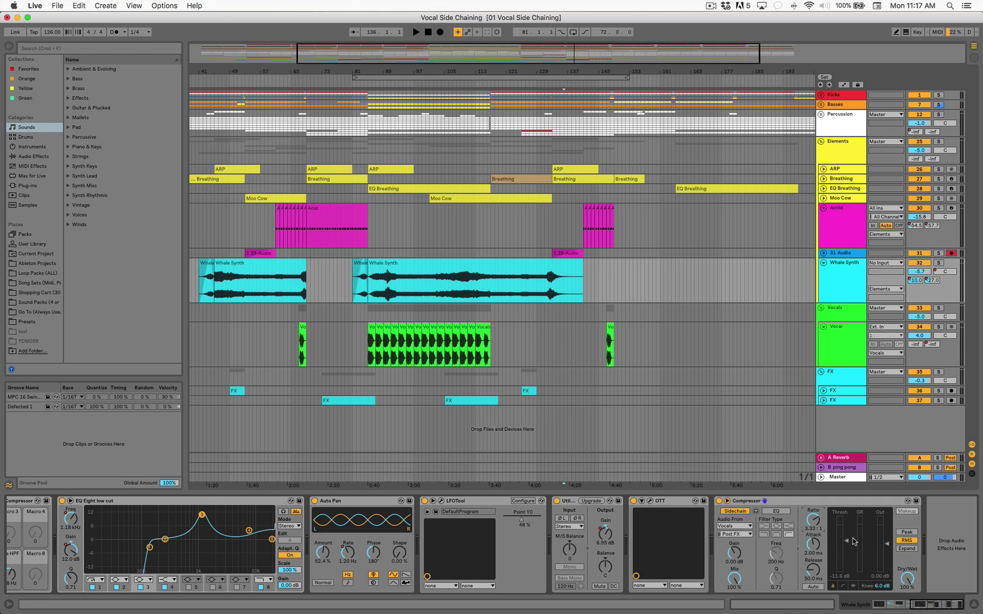
# - Select the second Whale Synth clip and its track's Compressor, and play from about bar 100 to watch the gain reduction
pyautogui.click(484, 272)
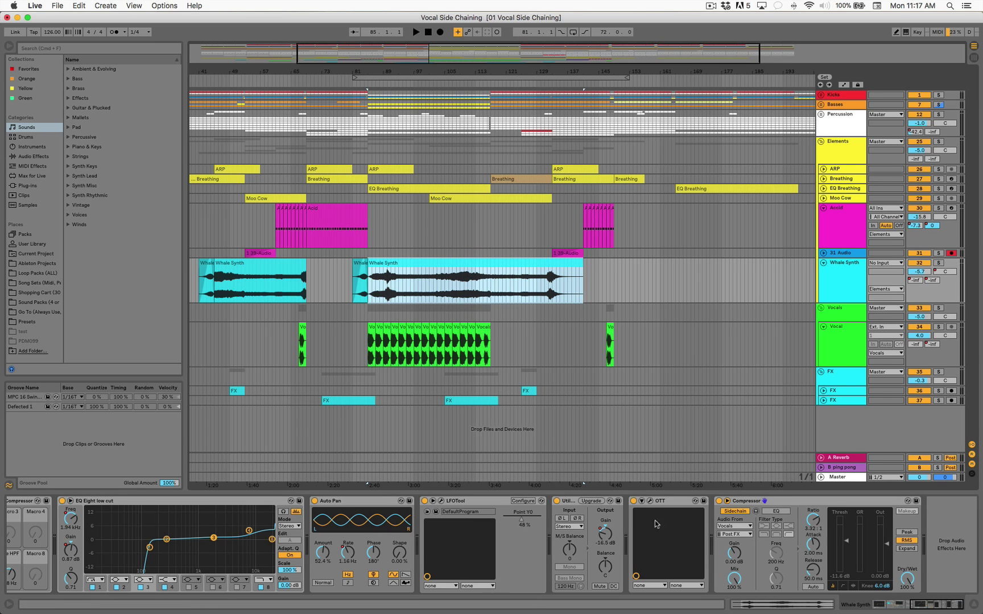
pyautogui.click(843, 333)
pyautogui.click(848, 277)
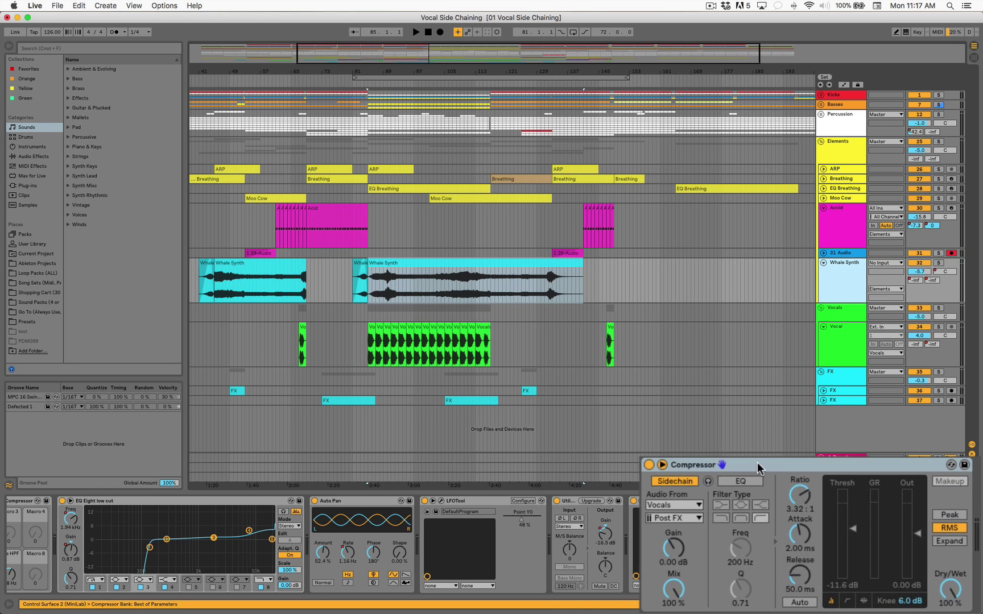
pyautogui.click(787, 501)
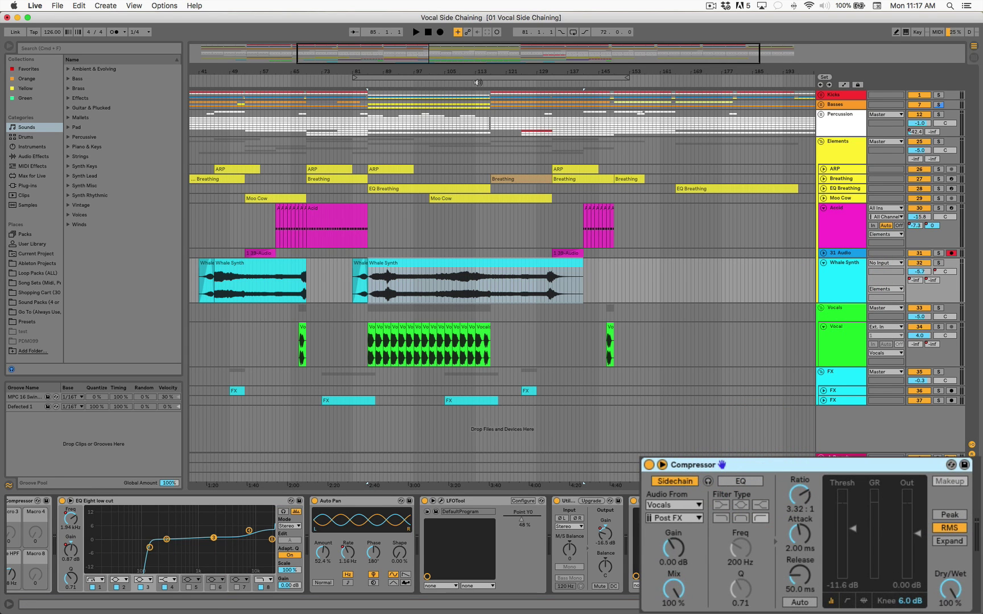
pyautogui.click(426, 80)
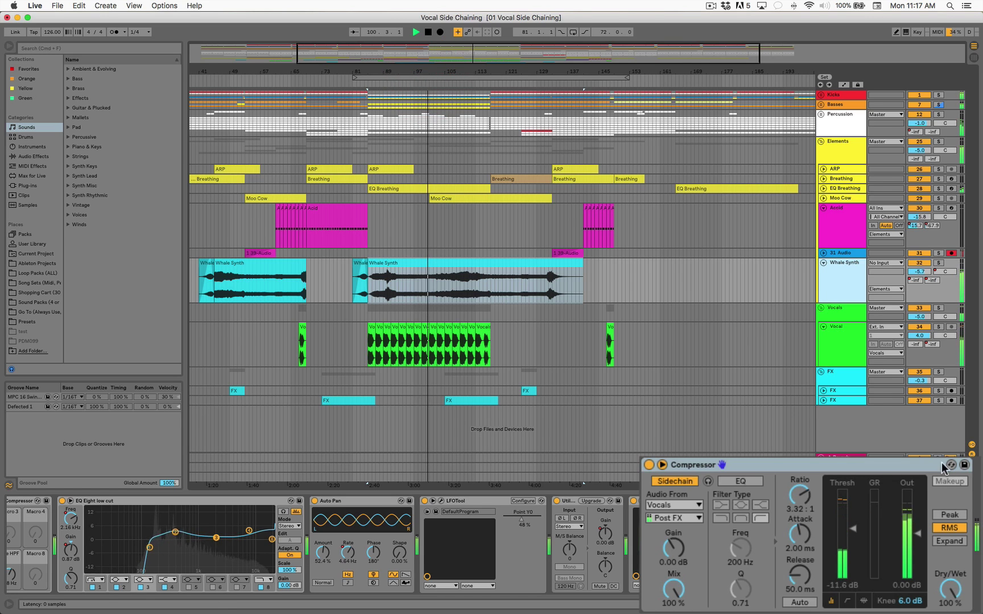
pyautogui.click(869, 474)
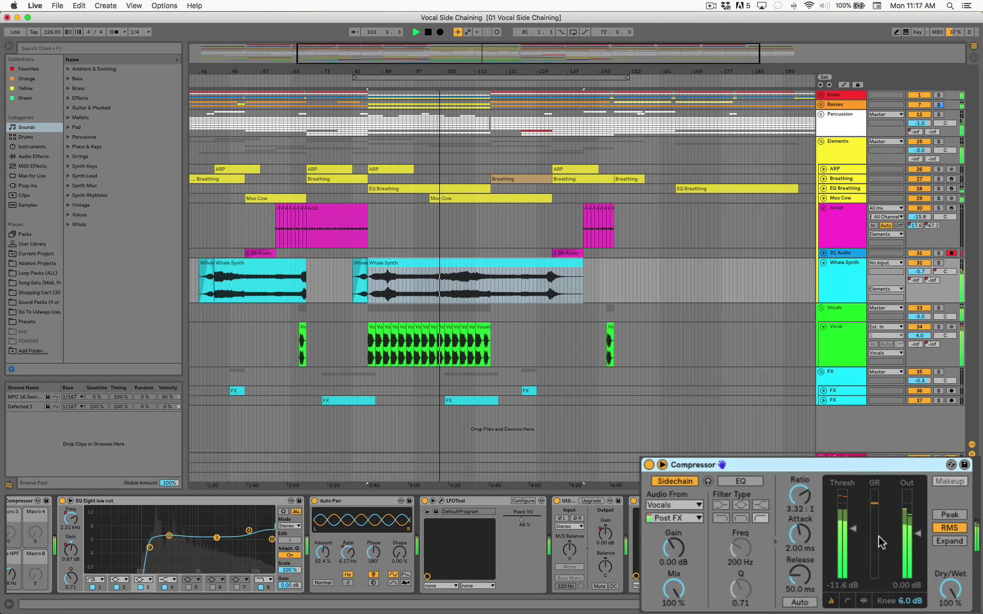
pyautogui.press('space')
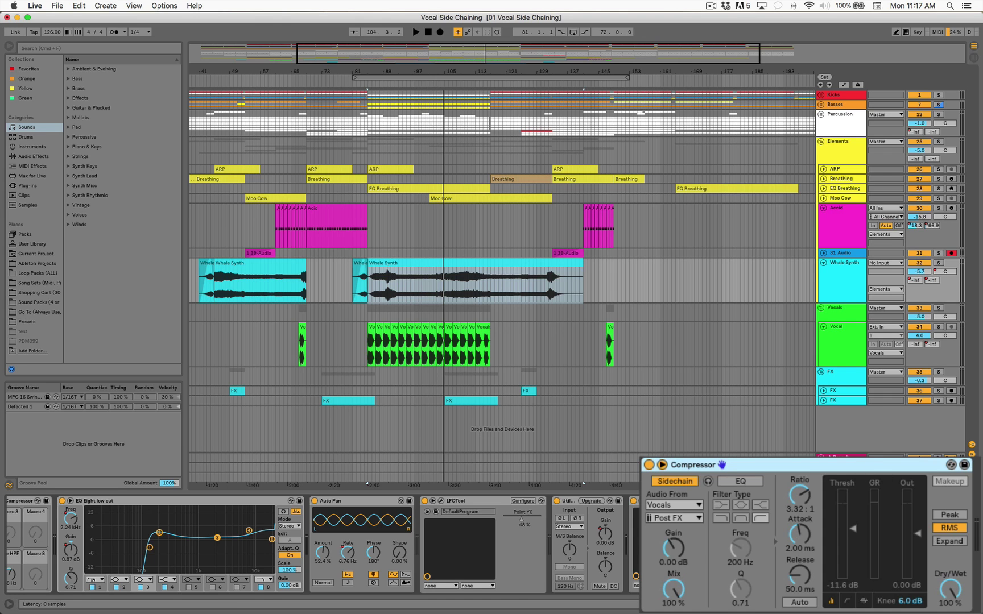
# - Replay from about bar 103 to bar 111 and compare the Compressor's gain reduction with the Vocals clips
pyautogui.click(438, 83)
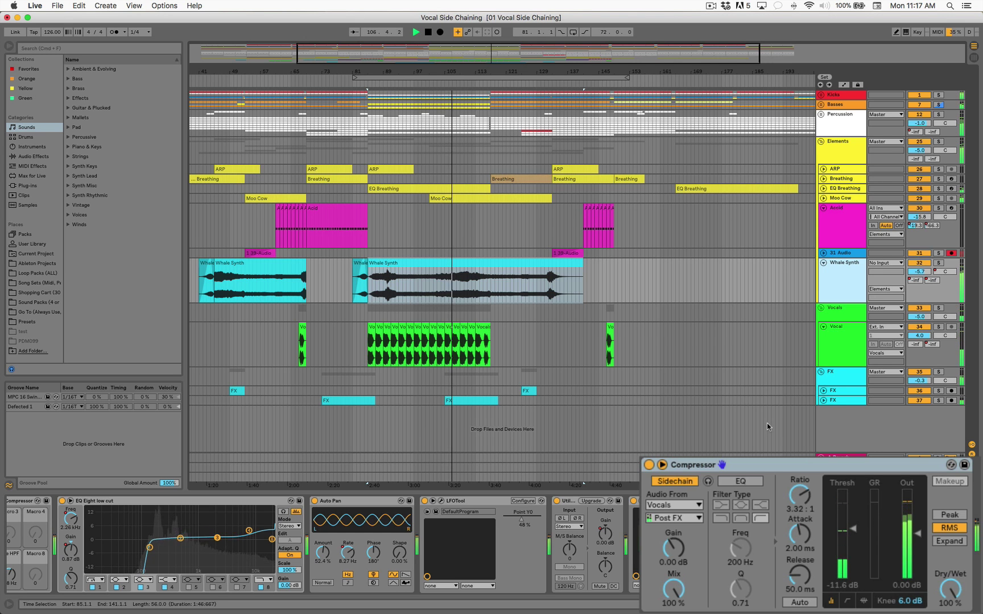
pyautogui.moveTo(468, 69); pyautogui.dragTo(468, 105)
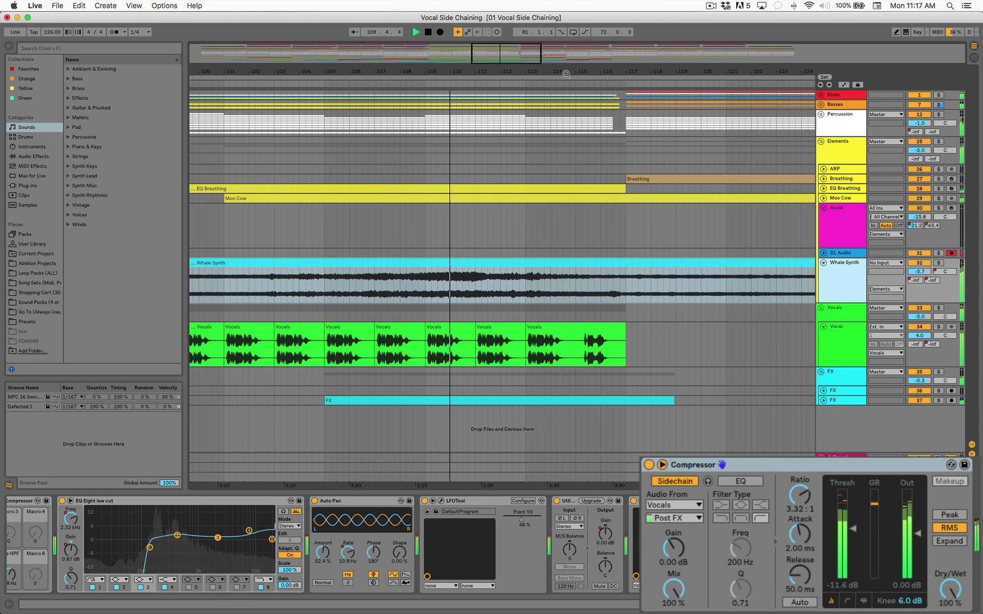
pyautogui.moveTo(424, 71); pyautogui.dragTo(424, 68)
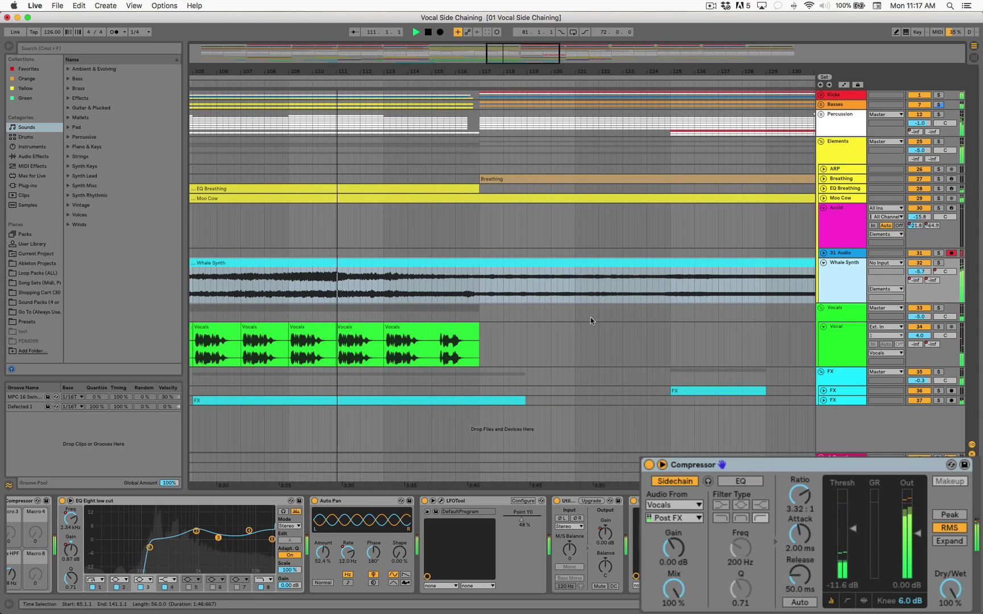
pyautogui.press('space')
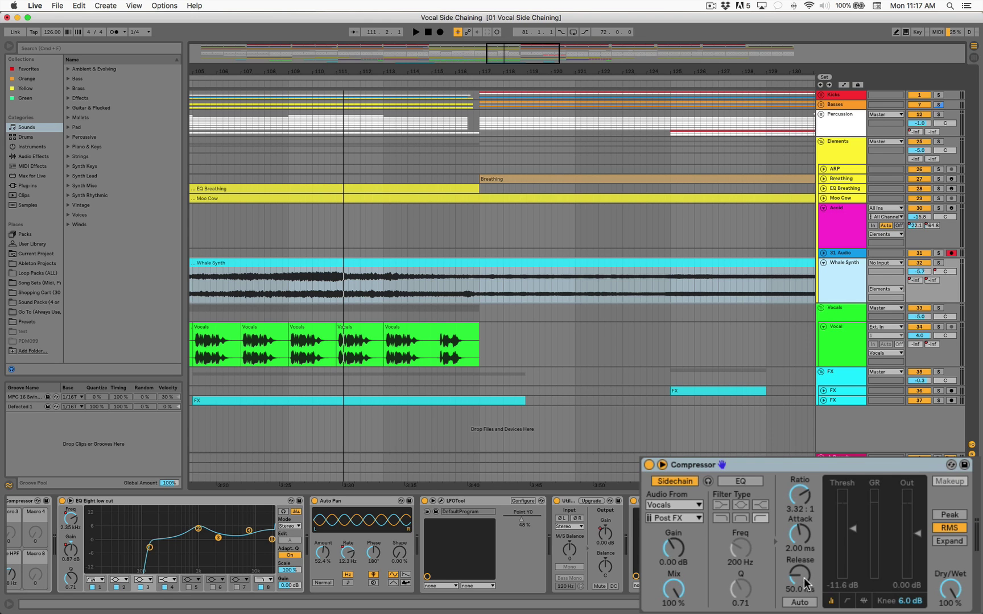
# - Try a 121 ms release on the Whale Synth Compressor, select the clip, and set the release to 63.2 ms
pyautogui.moveTo(804, 579); pyautogui.dragTo(805, 564)
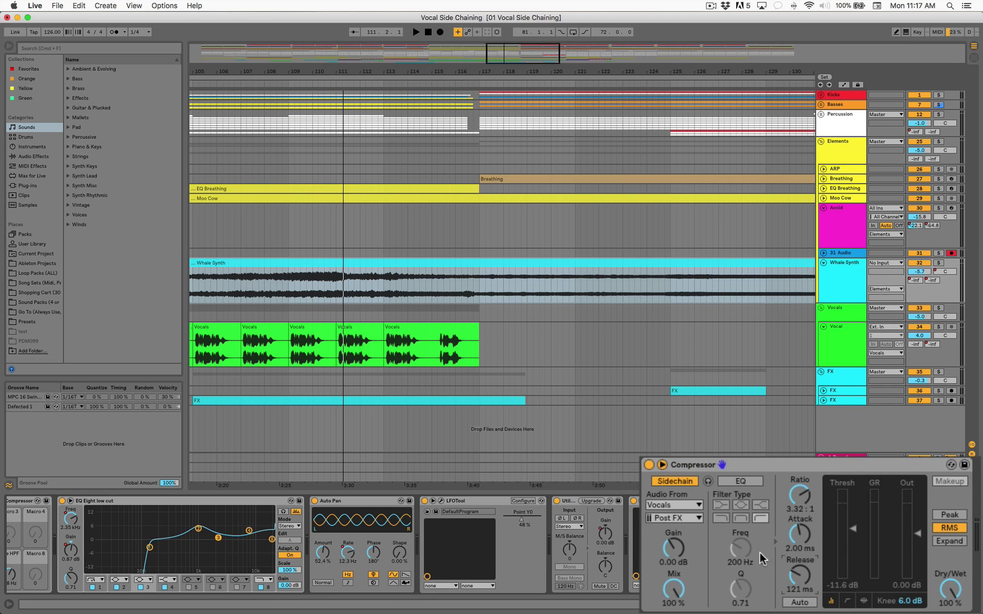
pyautogui.click(363, 267)
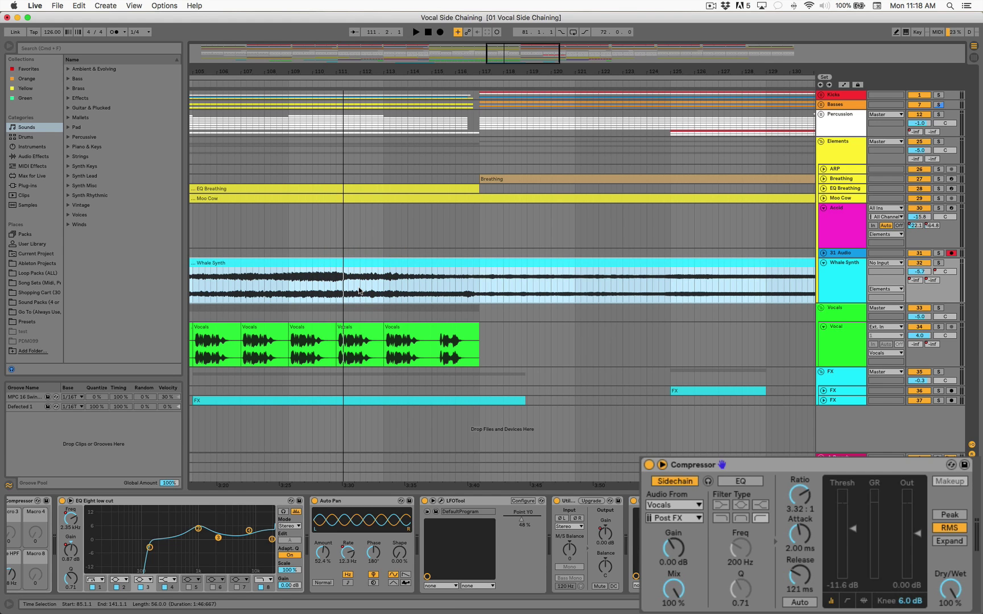
pyautogui.click(804, 577)
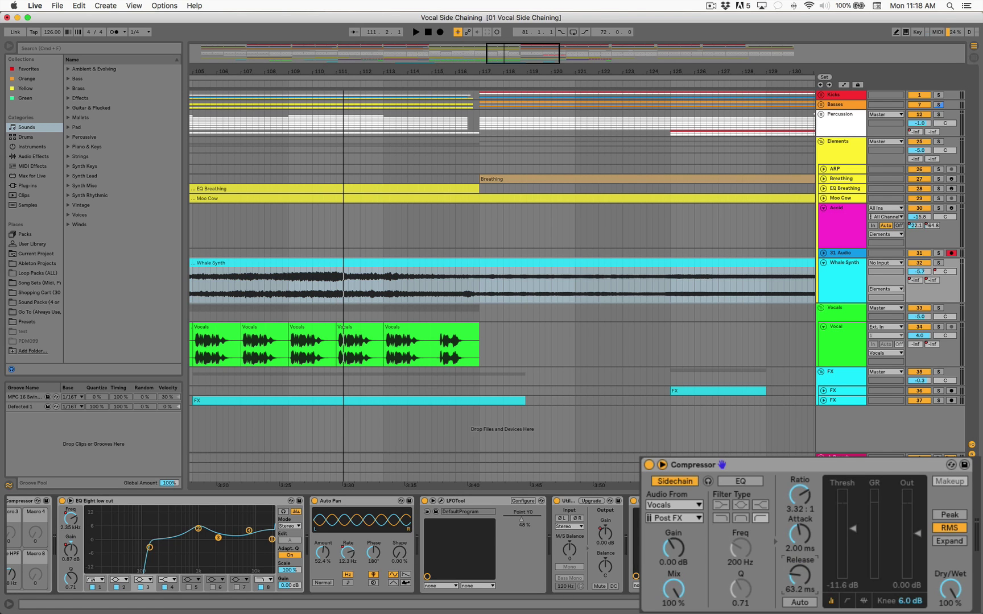
pyautogui.click(853, 532)
# - Select the Accid clip at bar 147 and switch the Compressor on its track back on
pyautogui.moveTo(534, 73); pyautogui.dragTo(373, 22)
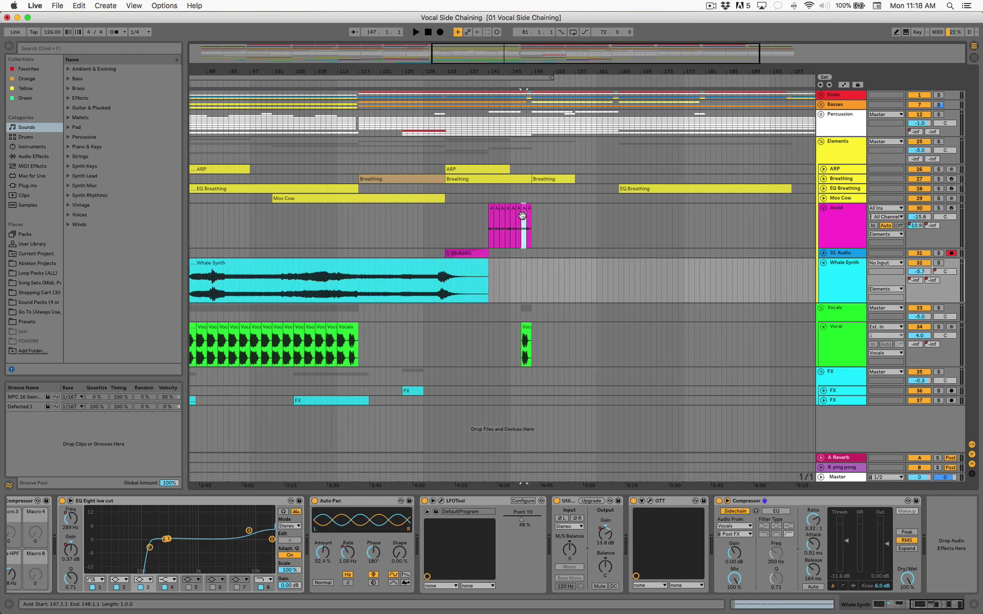
pyautogui.click(523, 223)
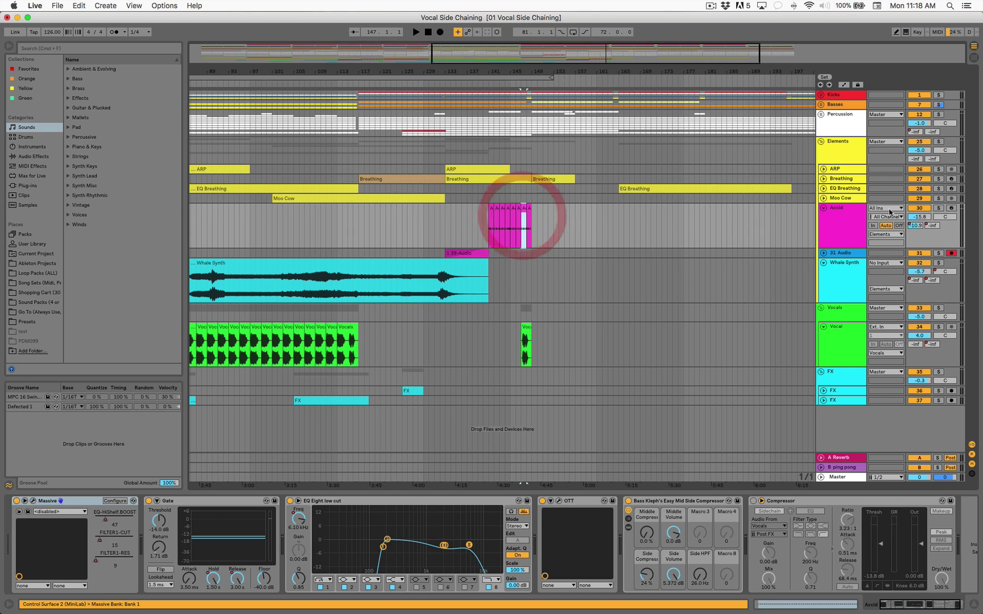
pyautogui.click(798, 502)
pyautogui.click(647, 465)
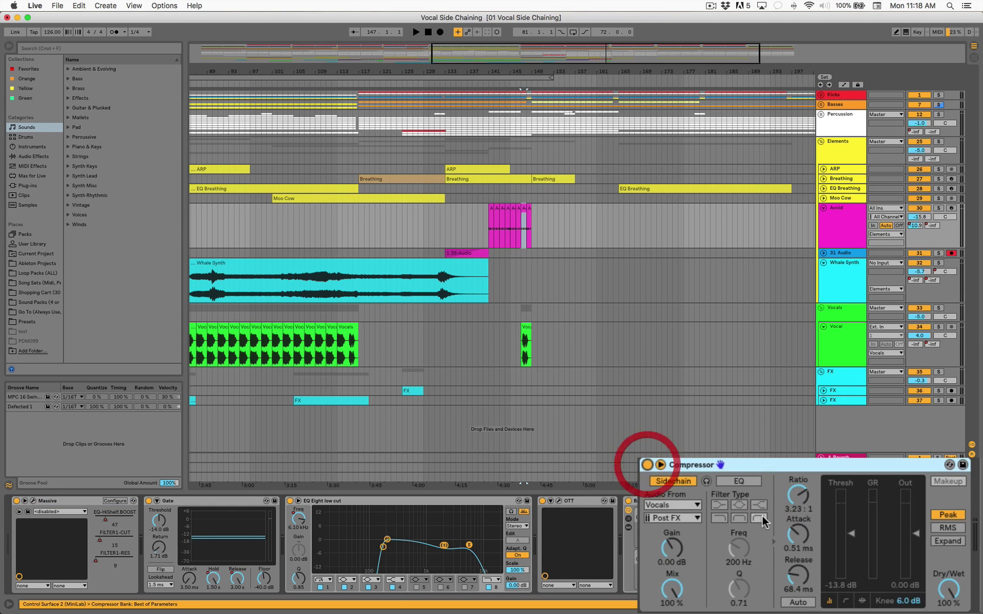
# - Play the arrangement from about bar 143 and select the Vocals clip at bar 147
pyautogui.click(504, 82)
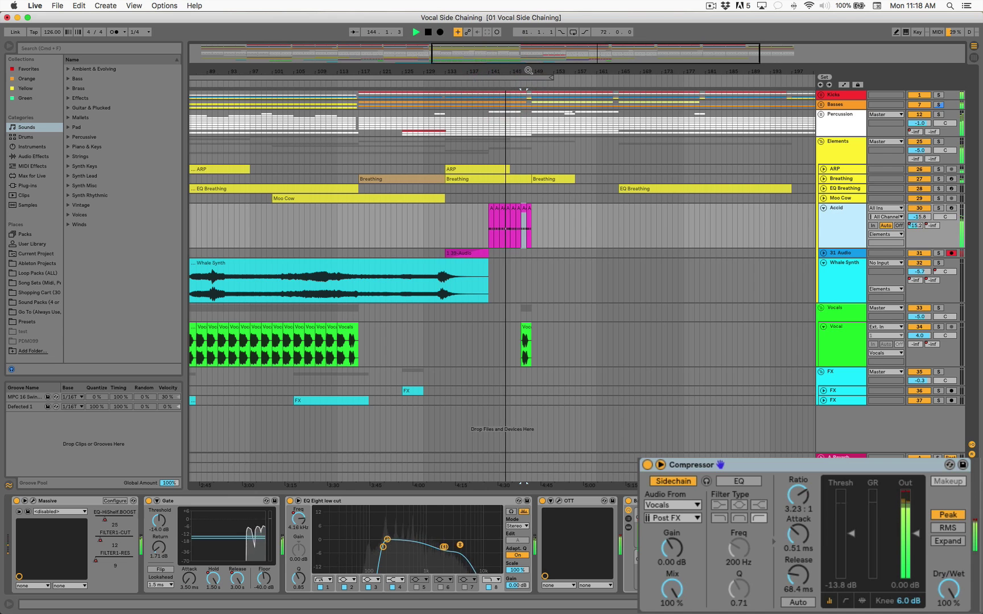
pyautogui.press('+')
pyautogui.press('+')
pyautogui.press('+')
pyautogui.click(527, 340)
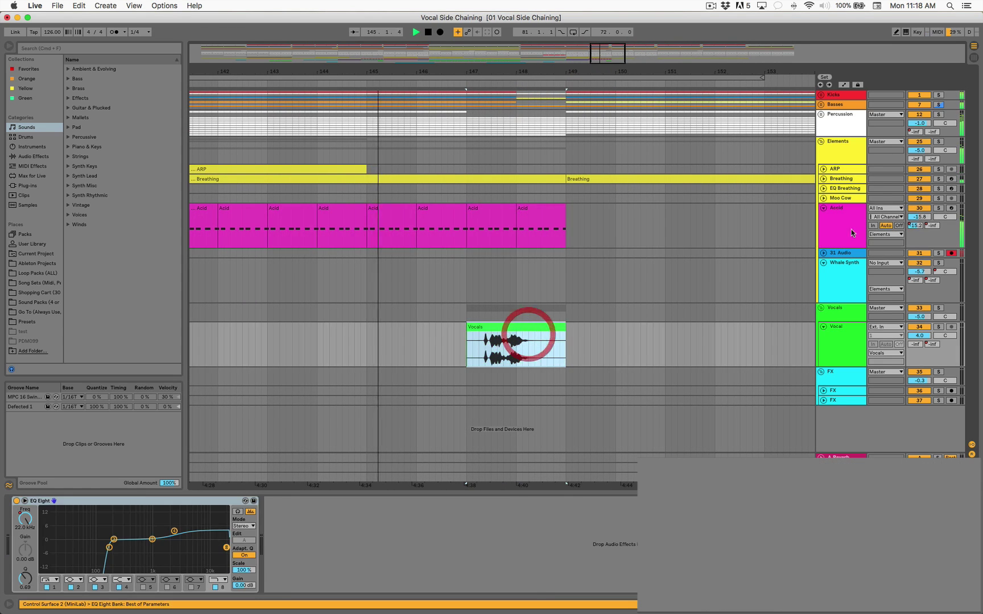
# - Select the Accid track's Compressor, watch its gain reduction through the Vocals clip at bar 147, and stop playback
pyautogui.click(836, 219)
pyautogui.click(760, 468)
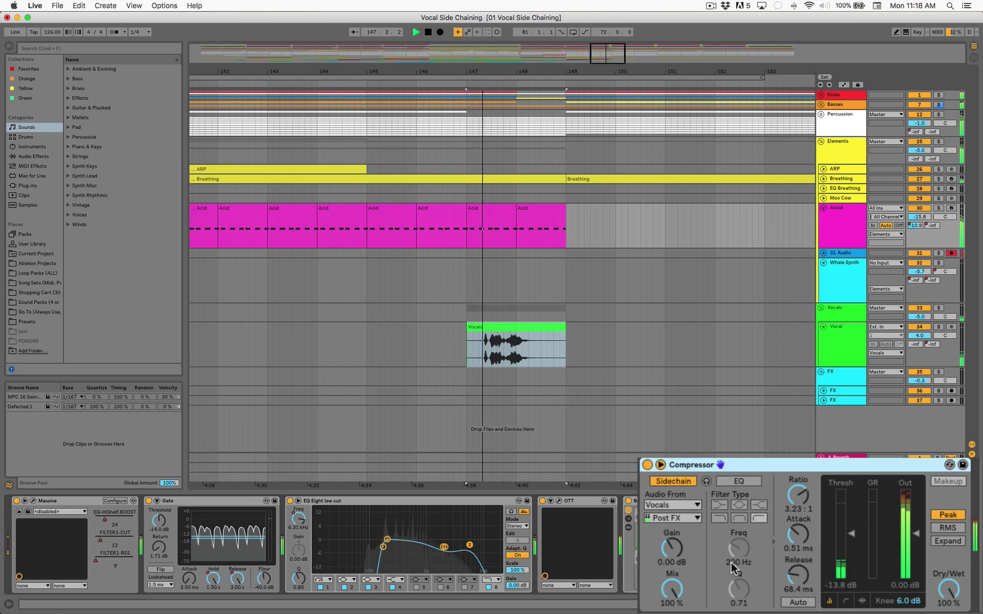
pyautogui.press('F11')
pyautogui.press('F11')
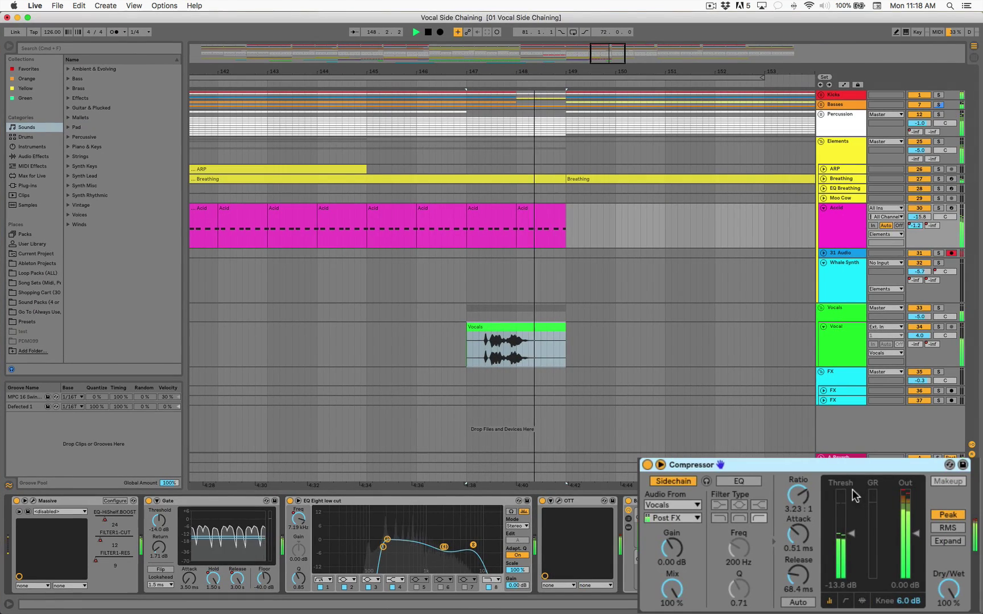
pyautogui.press('space')
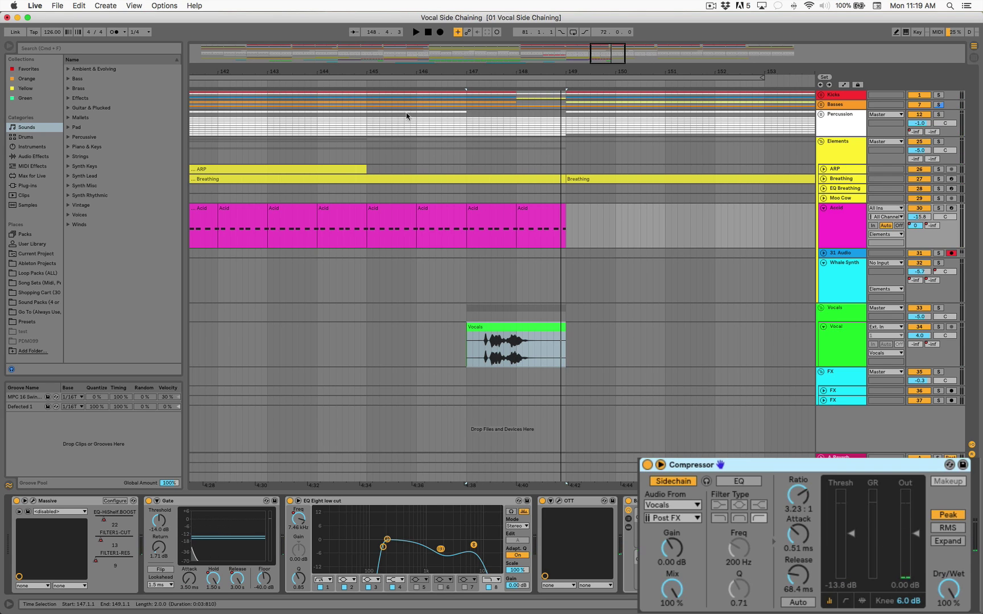
# - Replay from about bar 145 through the Vocals clip to hear the ducking, stop near bar 149, and select the Accid track
pyautogui.click(400, 82)
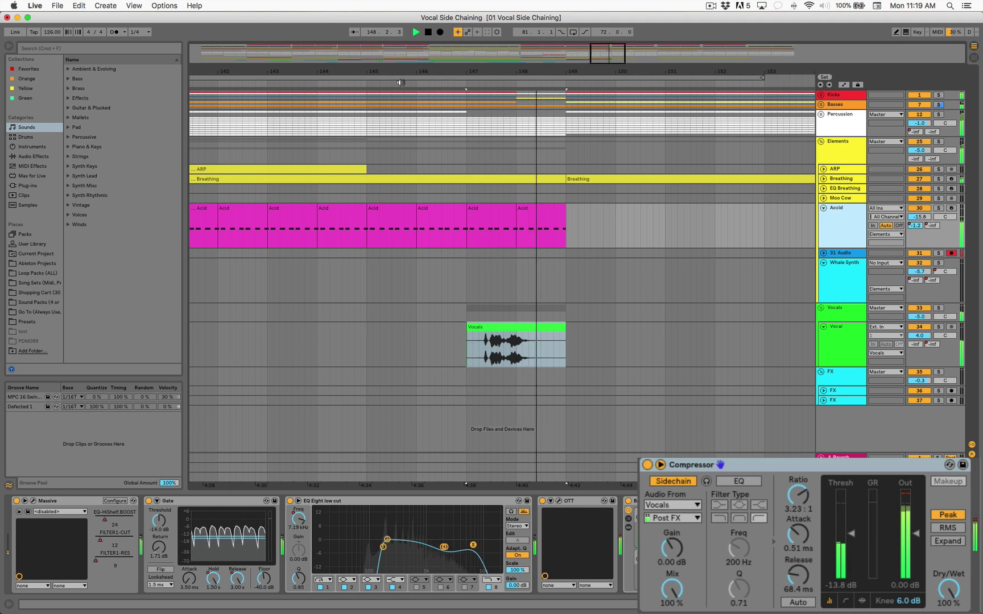
pyautogui.press('space')
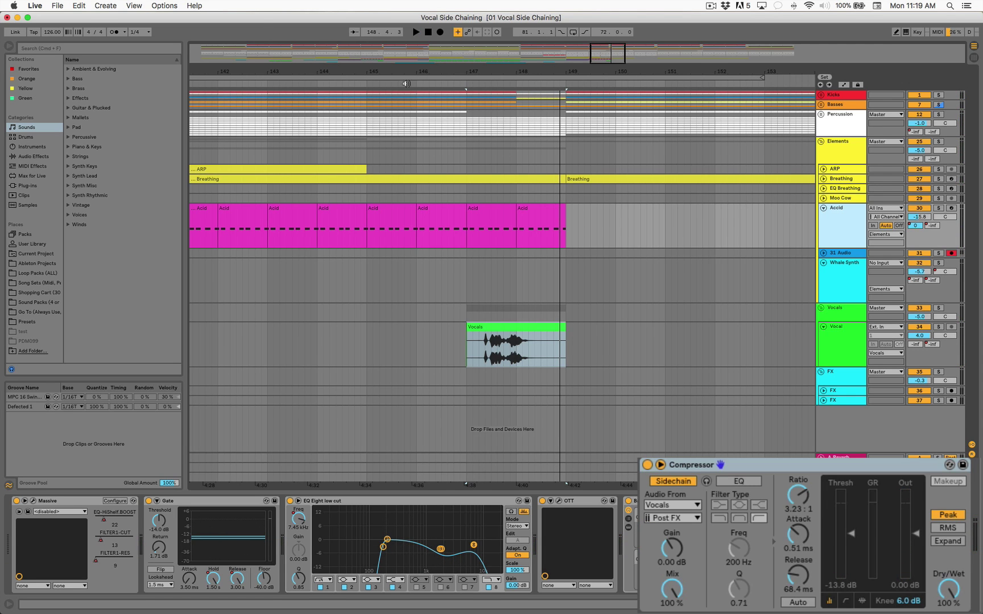
pyautogui.click(831, 212)
# - Select the Vocals clip at bar 101 in the wider arrangement
pyautogui.moveTo(633, 74); pyautogui.dragTo(700, 11)
pyautogui.moveTo(419, 73); pyautogui.dragTo(419, 102)
pyautogui.click(433, 344)
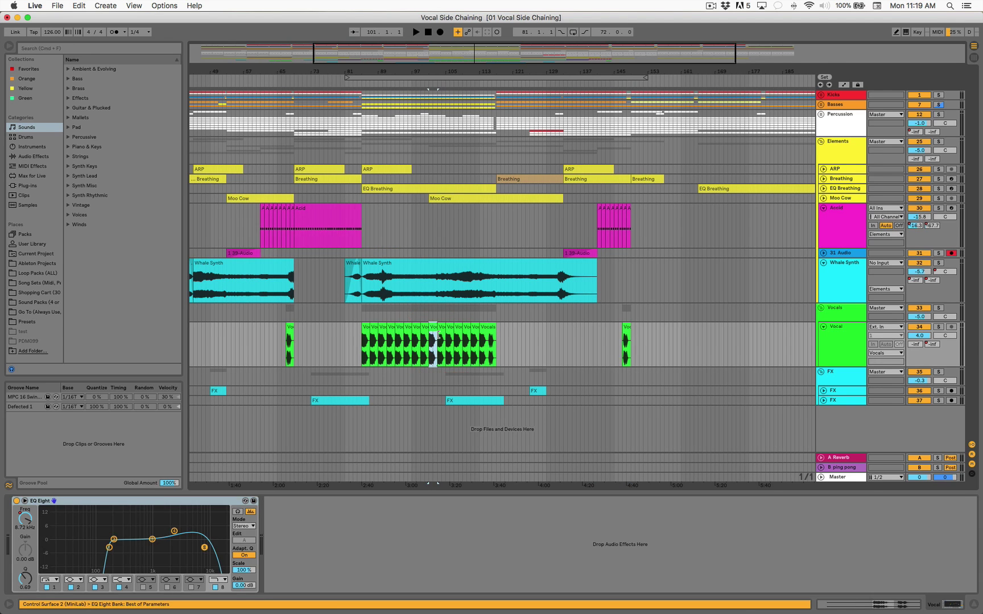